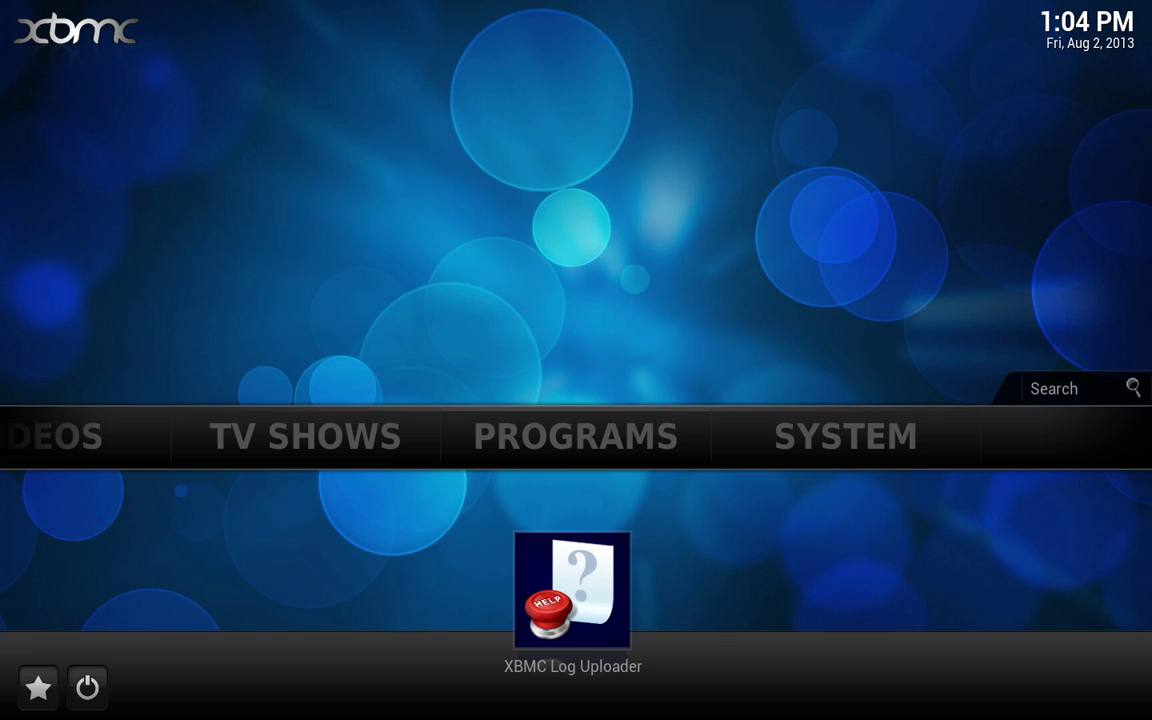
# Open the File manager from the System section of the home screen.
pyautogui.press('Up')
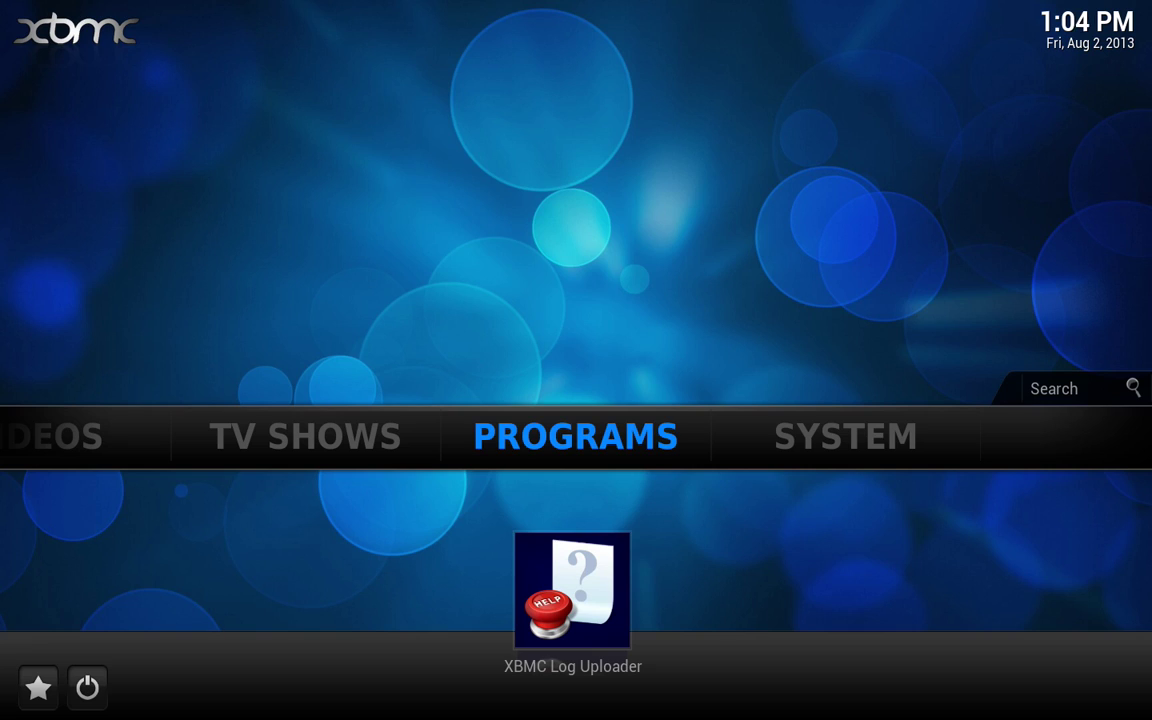
pyautogui.press('Down')
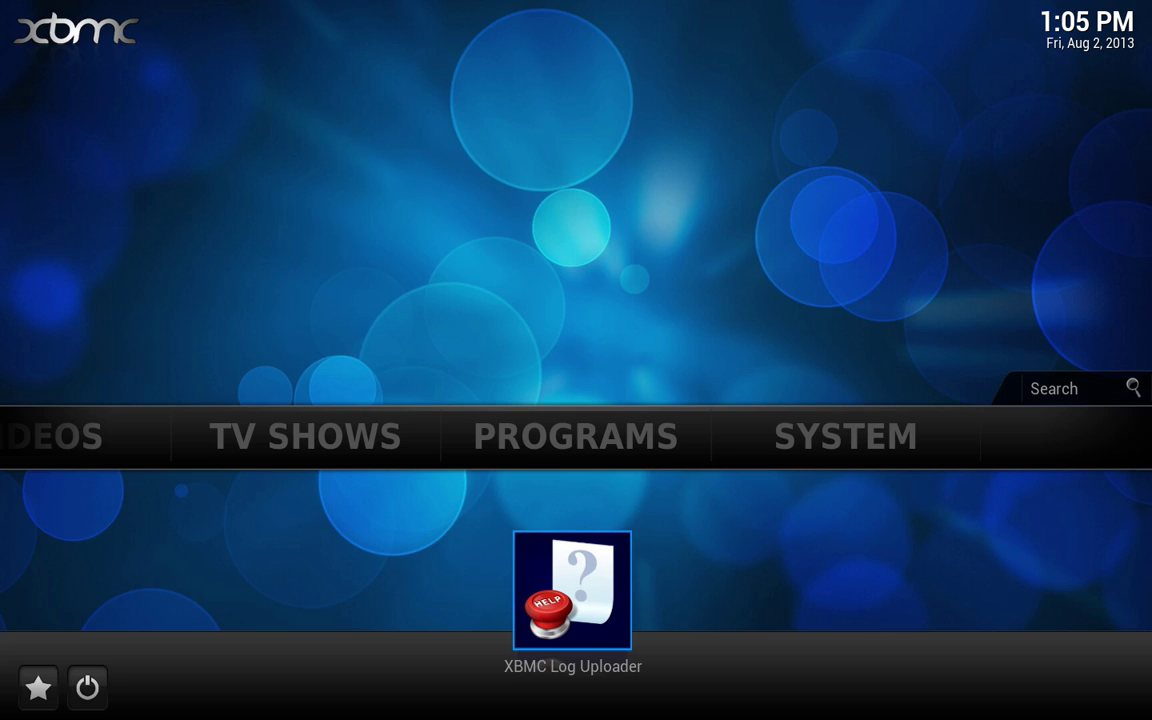
pyautogui.press('Up')
pyautogui.press('Right')
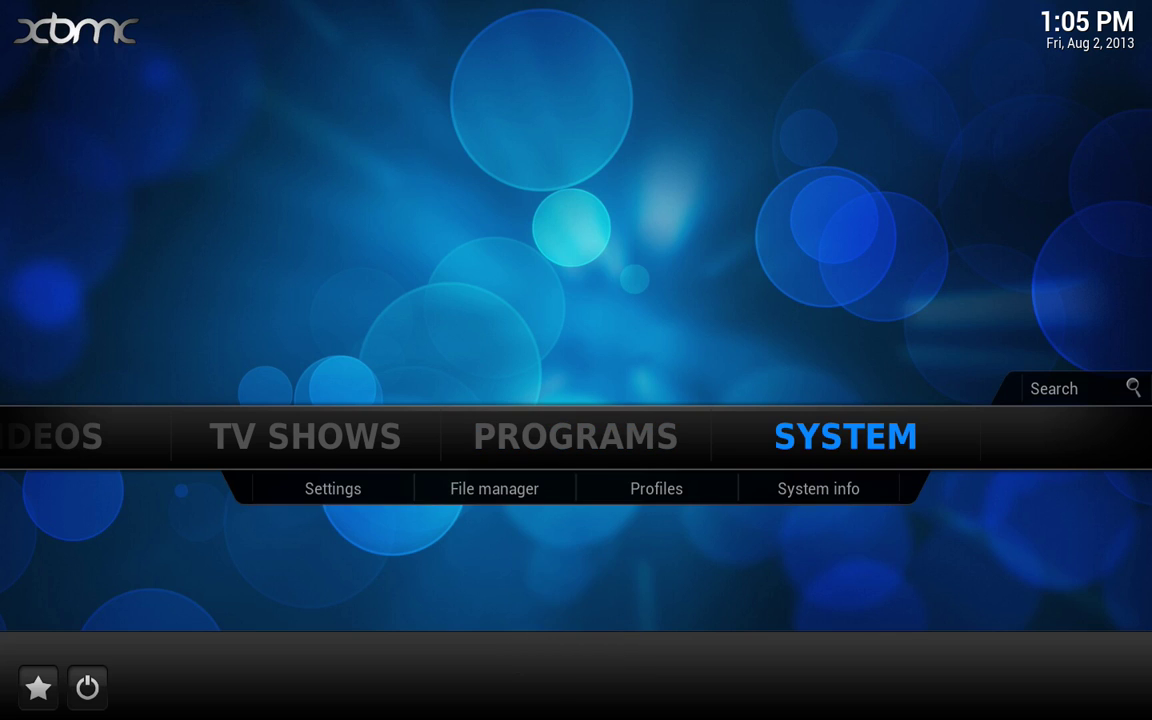
pyautogui.press('Down')
pyautogui.press('Right')
pyautogui.press('Return')
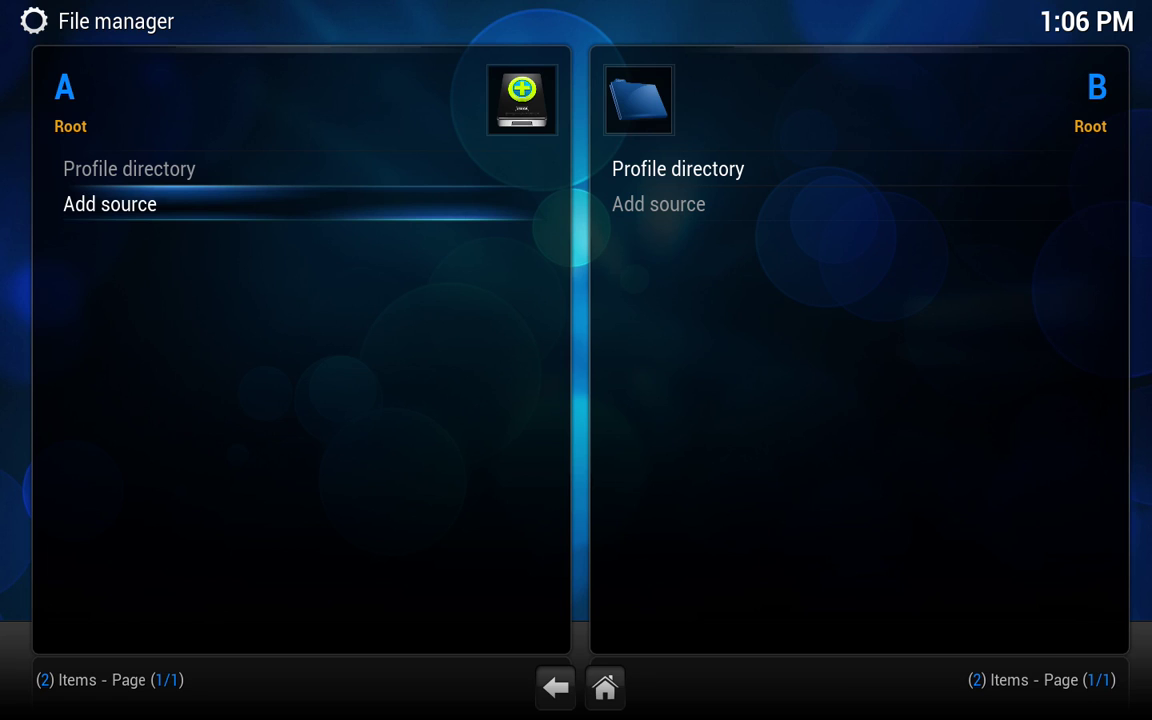
# Add a file source with the path special://logpath, keeping the name logpath.
pyautogui.press('Return')
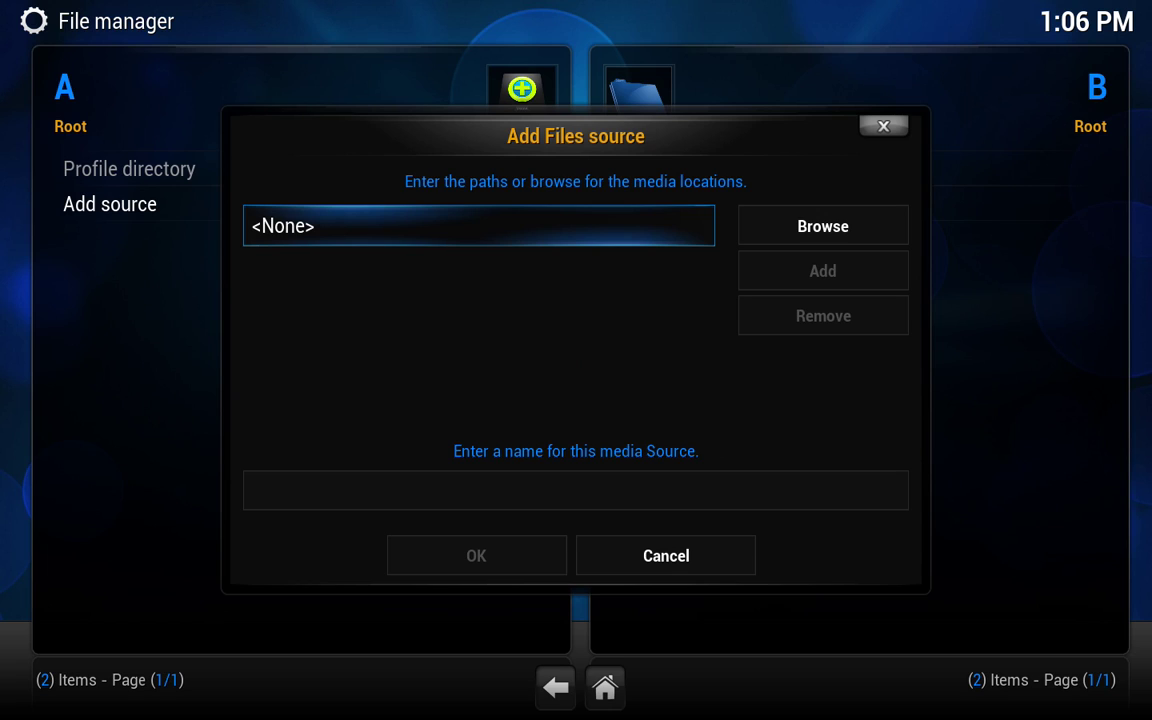
pyautogui.press('Return')
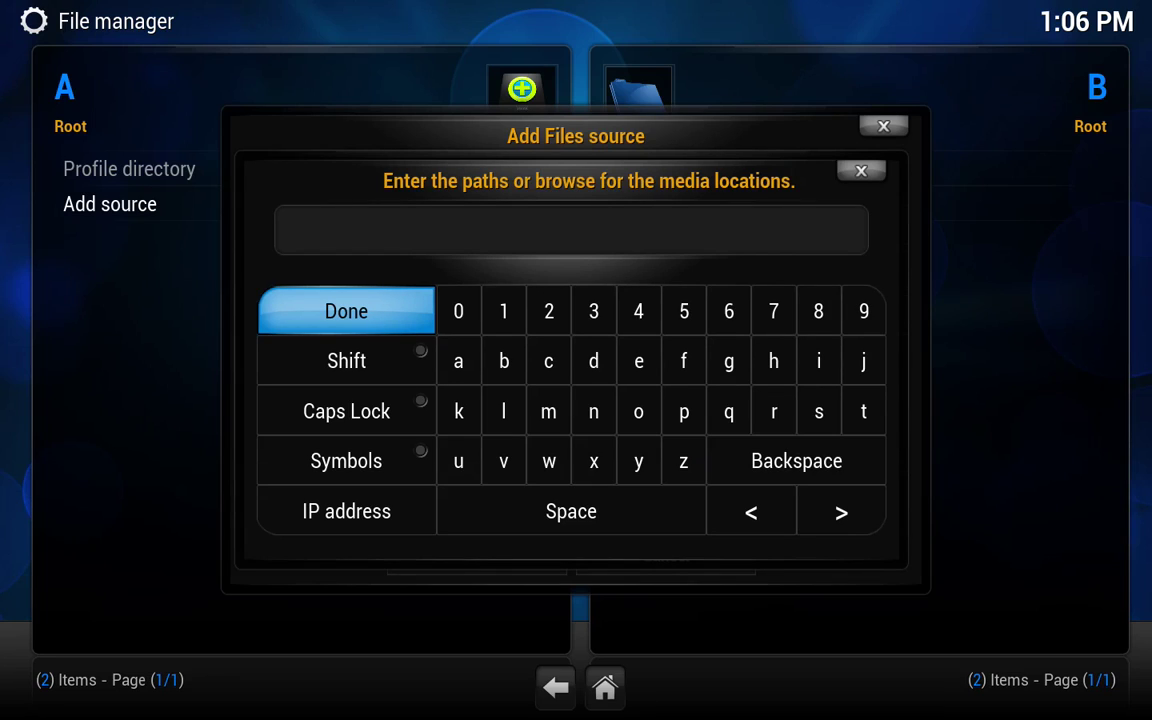
pyautogui.press('Return')
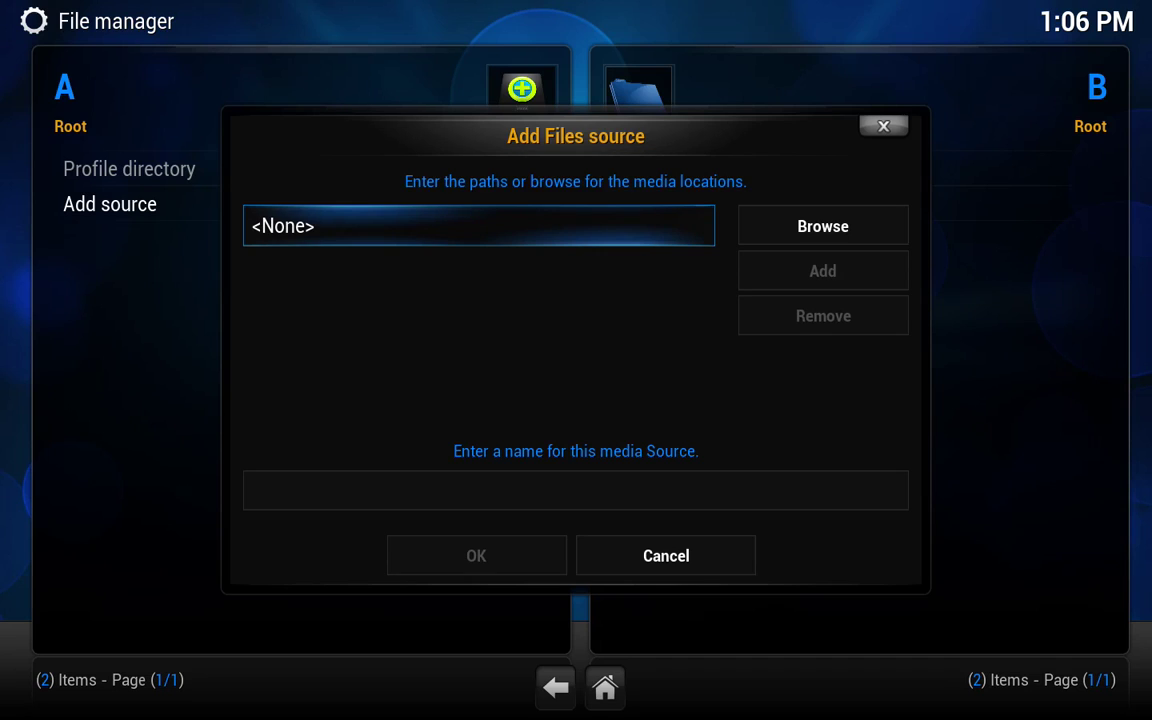
pyautogui.click(383, 248)
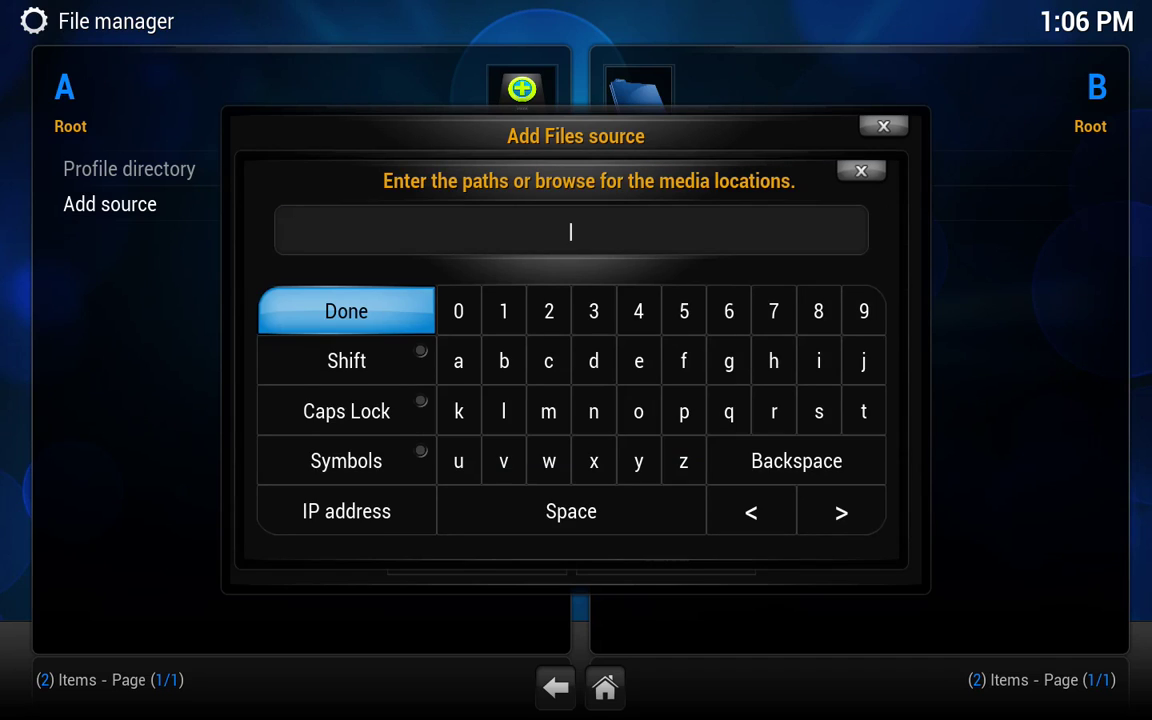
pyautogui.write('special://logpath')
pyautogui.press('Return')
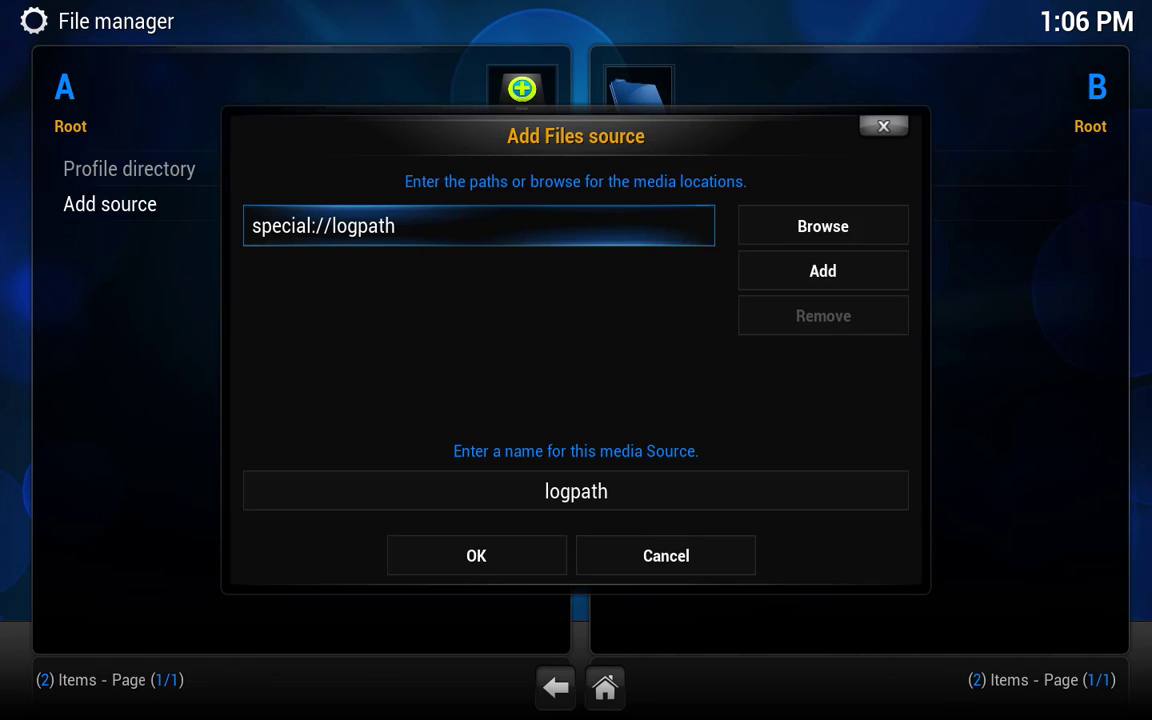
pyautogui.press('Down')
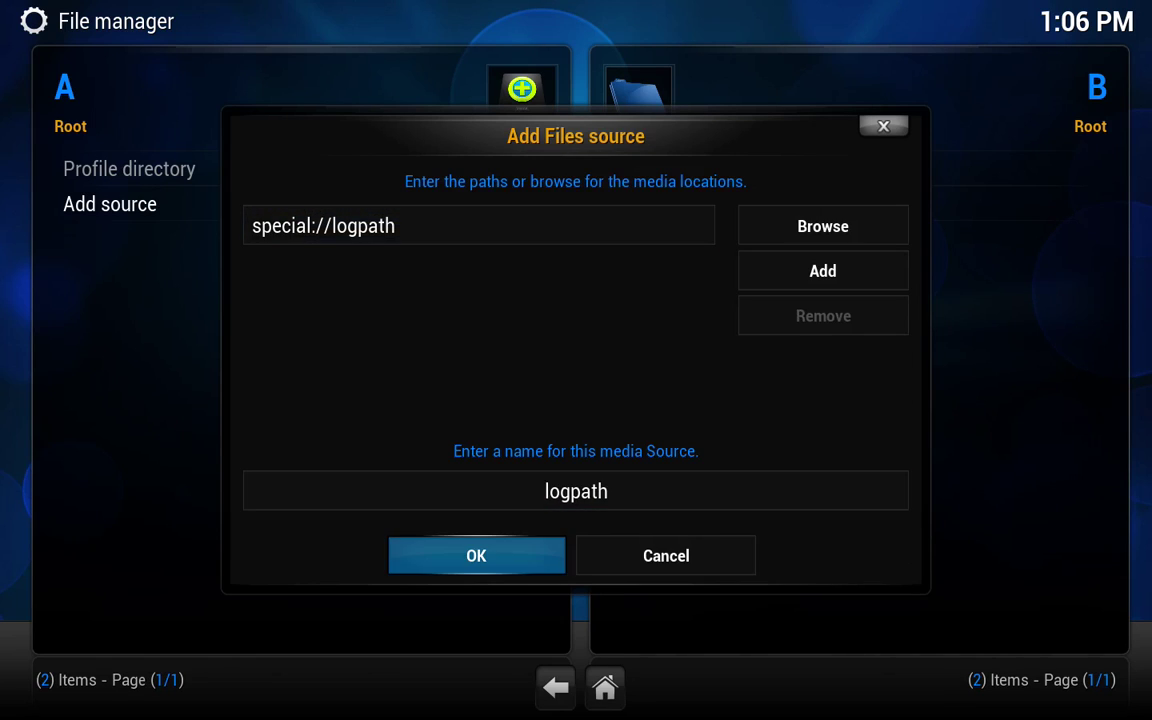
pyautogui.press('Up')
pyautogui.press('Down')
pyautogui.press('Return')
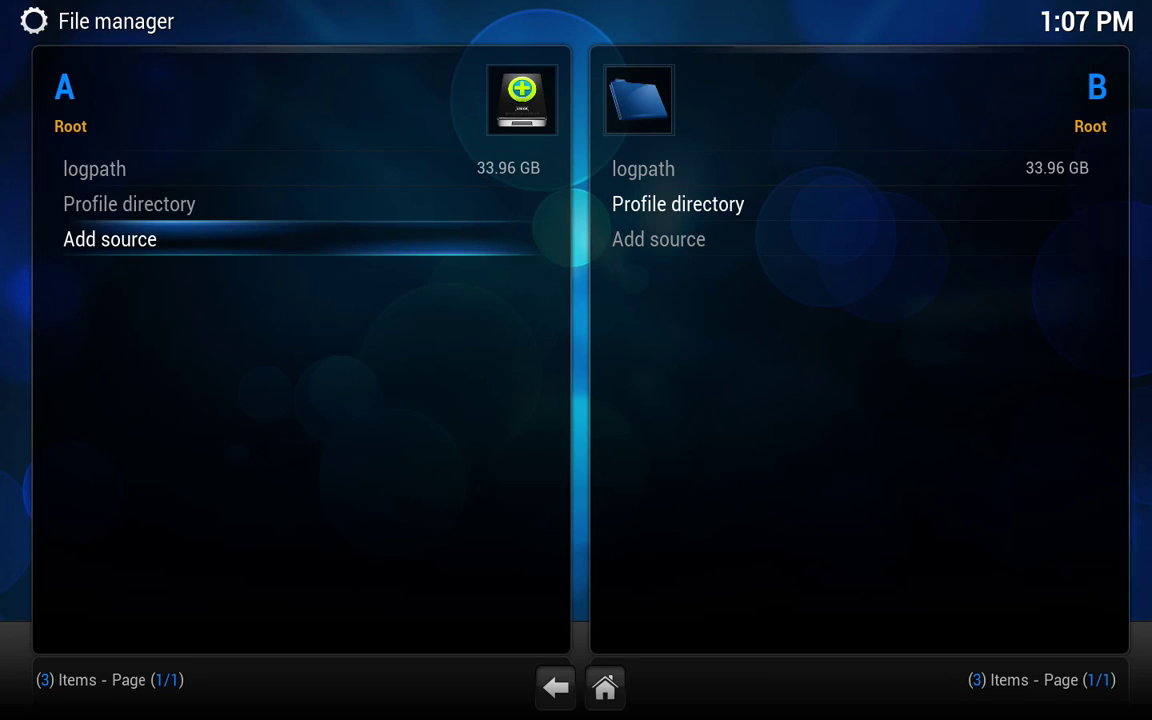
# Open the ADATAPRO drive in pane B of the File manager.
pyautogui.press('Right')
pyautogui.press('Down')
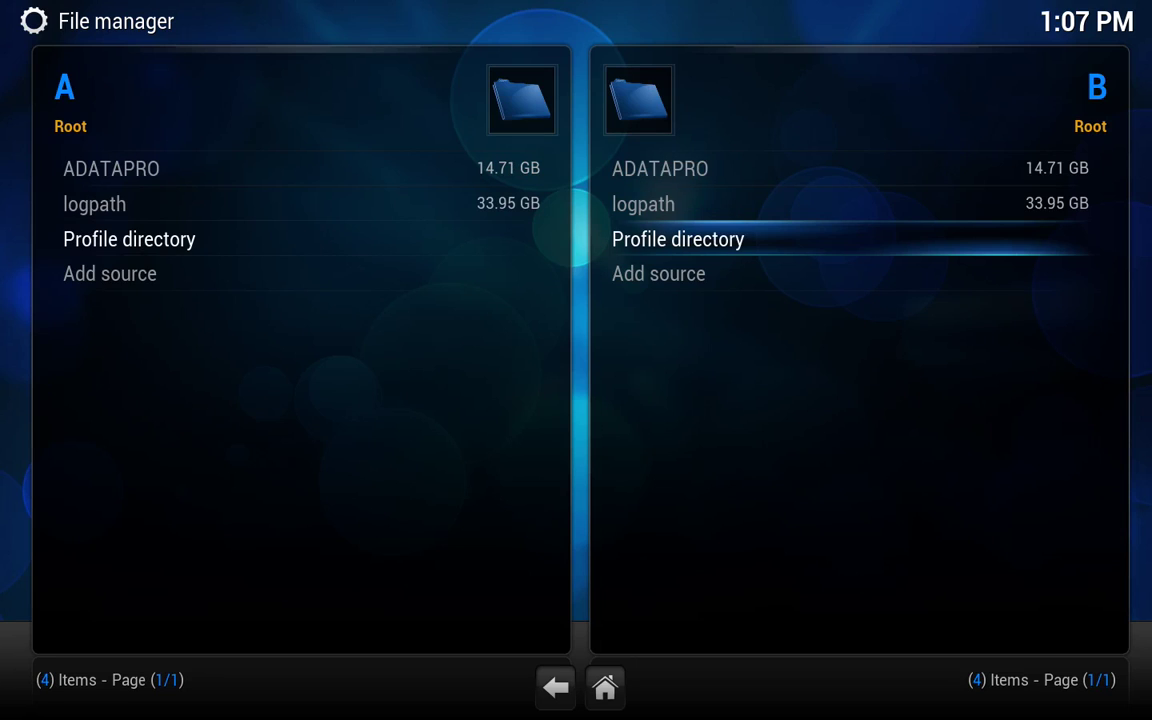
pyautogui.press('Up')
pyautogui.press('Up')
pyautogui.press('Return')
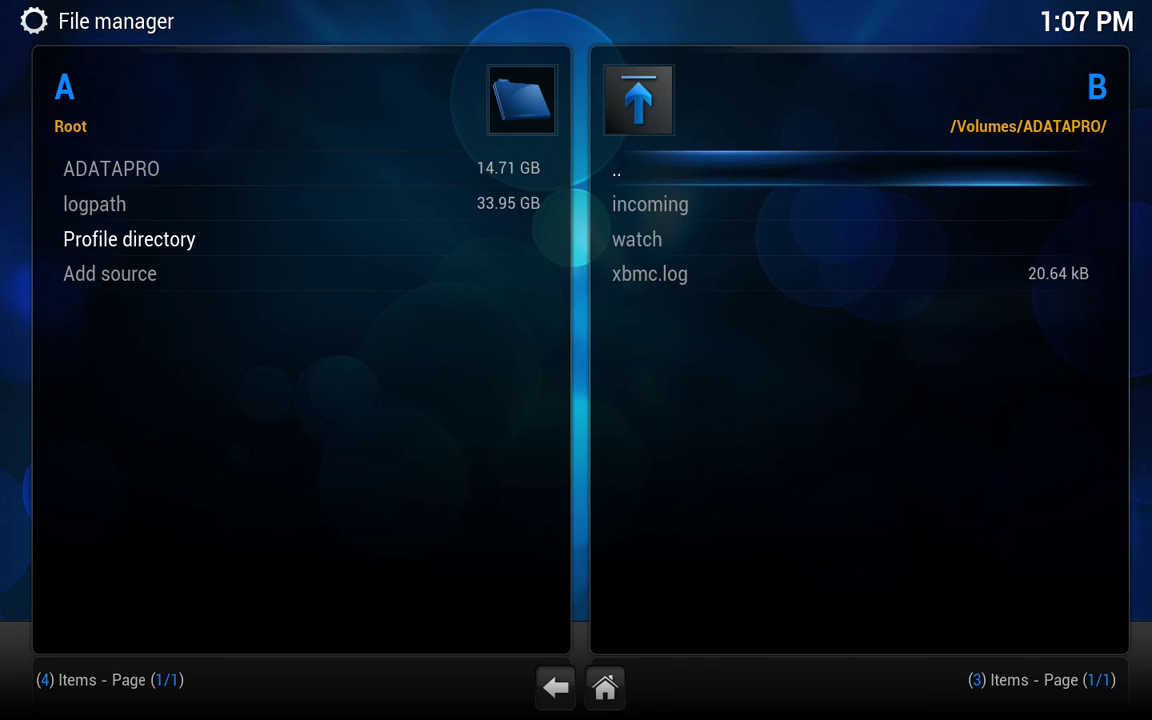
# Delete the existing xbmc.log file from the ADATAPRO drive and confirm the deletion.
pyautogui.press('Down')
pyautogui.press('Down')
pyautogui.press('Down')
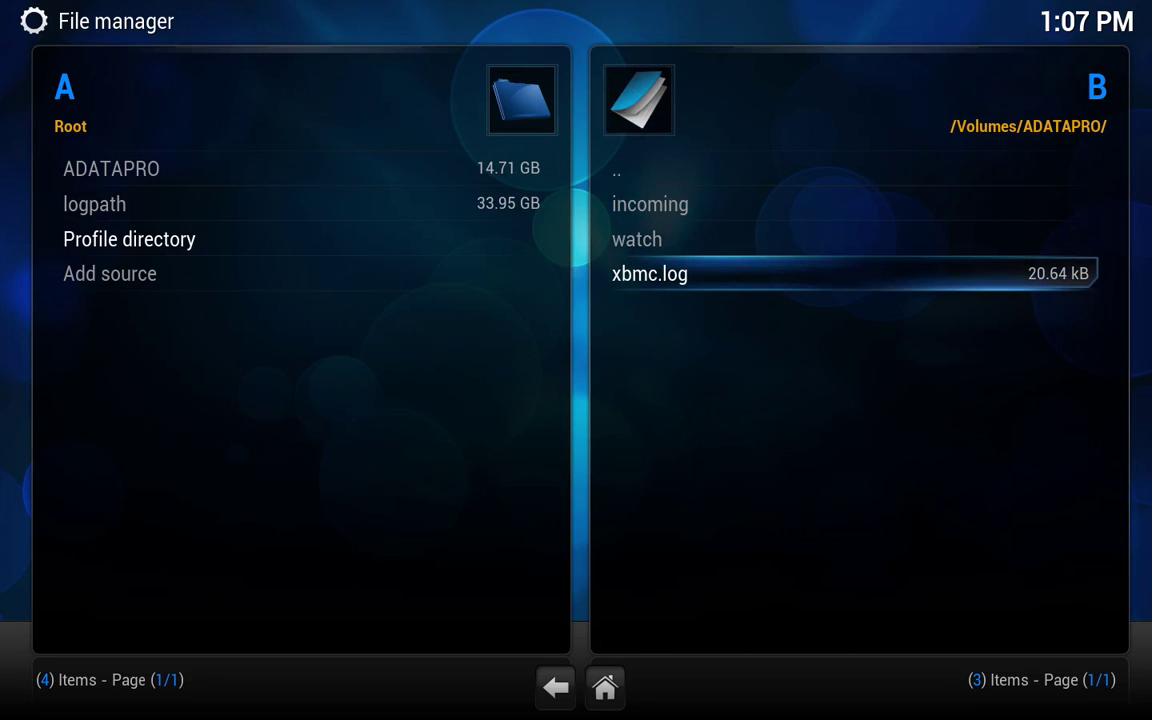
pyautogui.press('c')
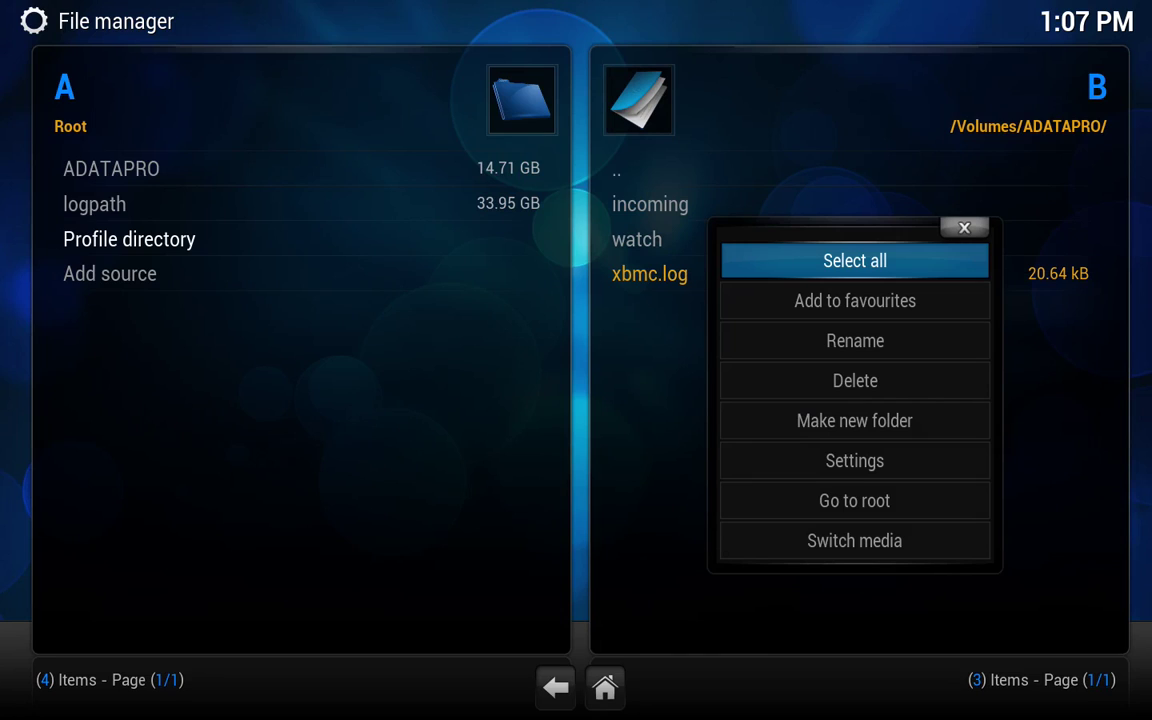
pyautogui.press('Down')
pyautogui.press('Down')
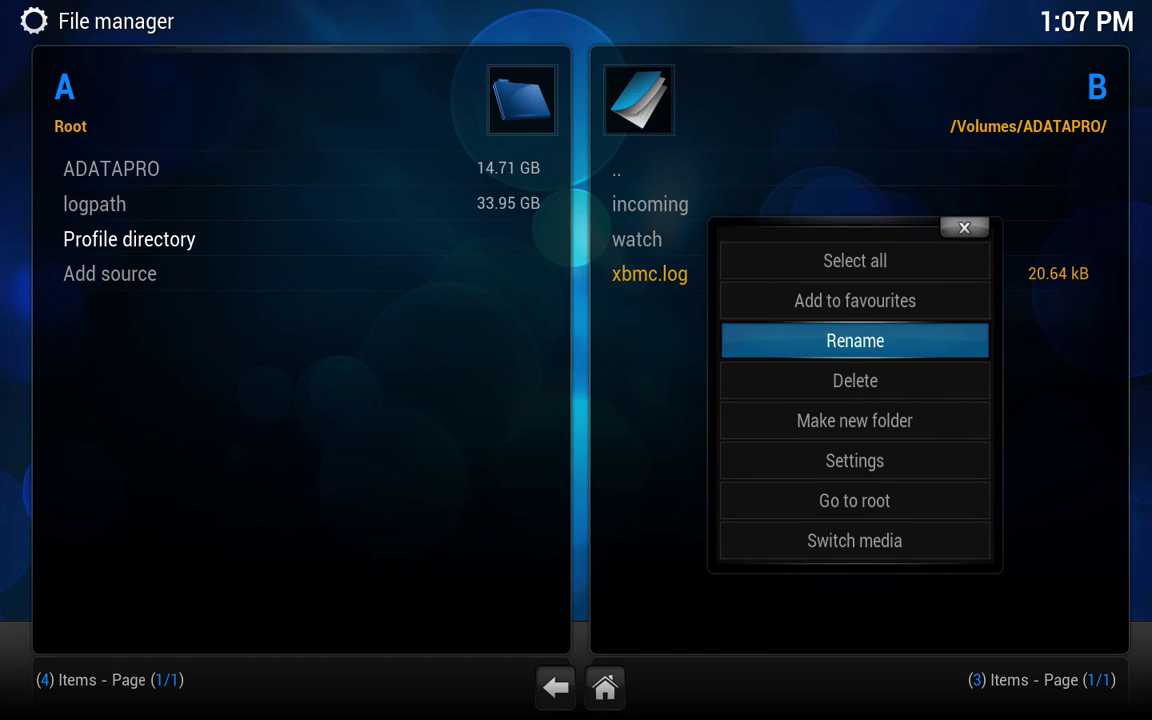
pyautogui.press('Down')
pyautogui.press('Return')
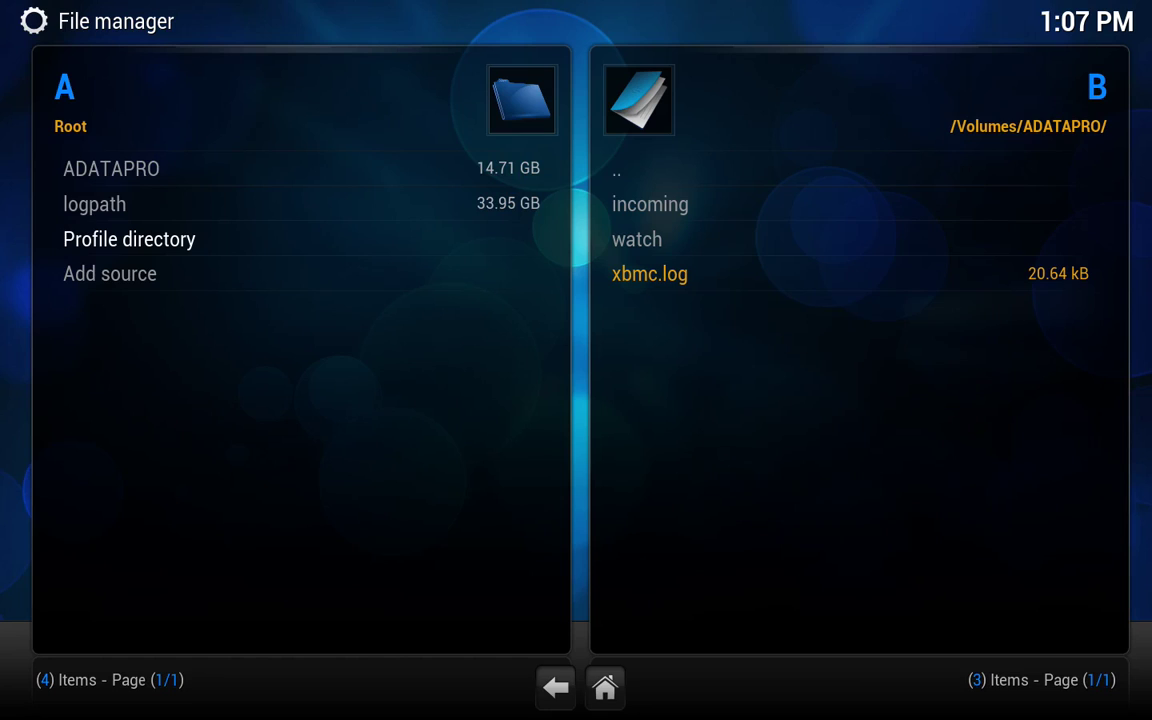
pyautogui.press('Left')
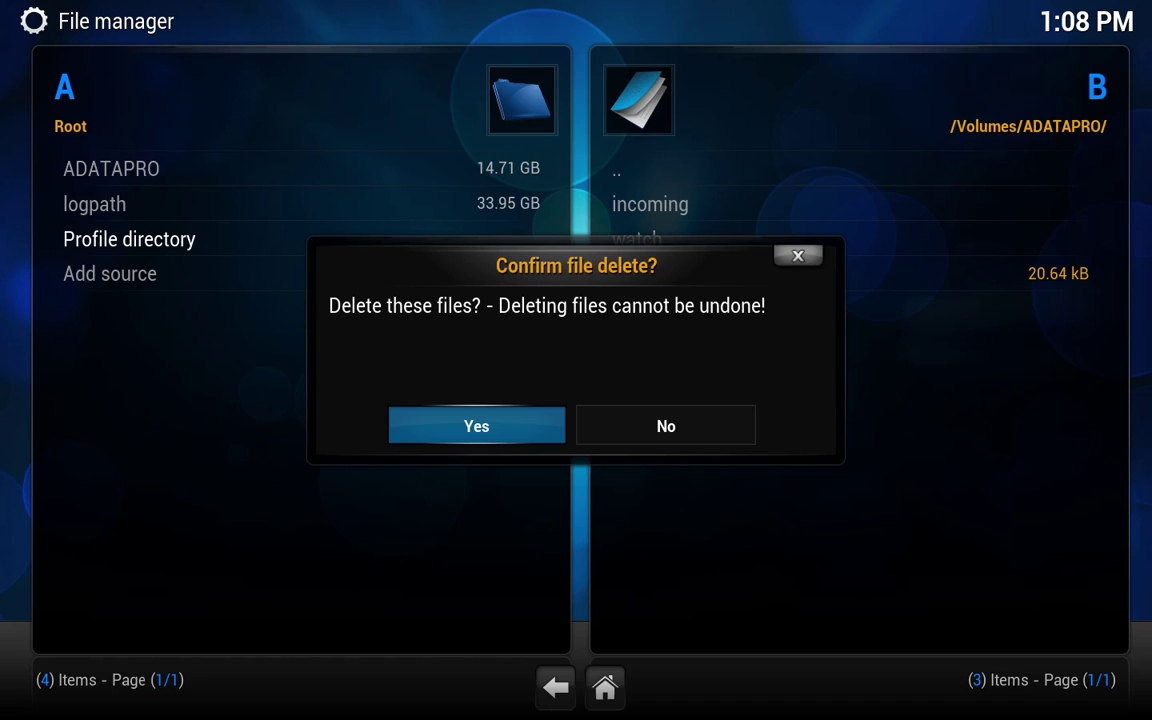
pyautogui.press('Return')
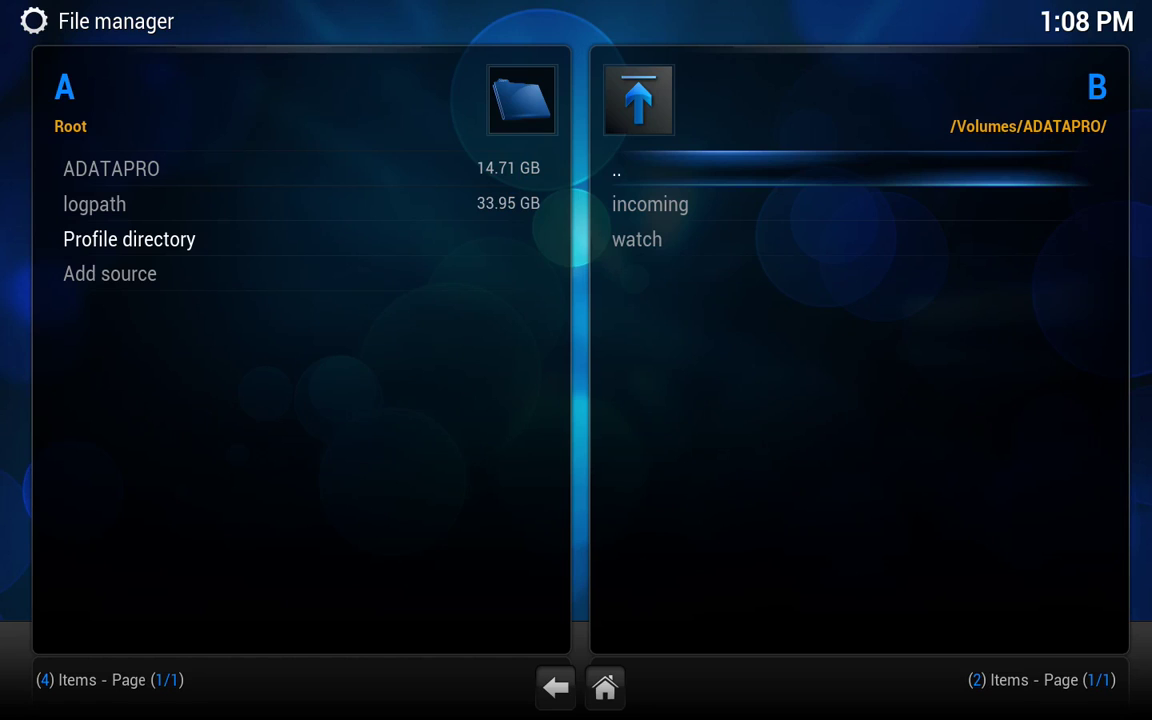
# Leave the ADATAPRO drive for the root list in pane B and reopen the drive.
pyautogui.press('Left')
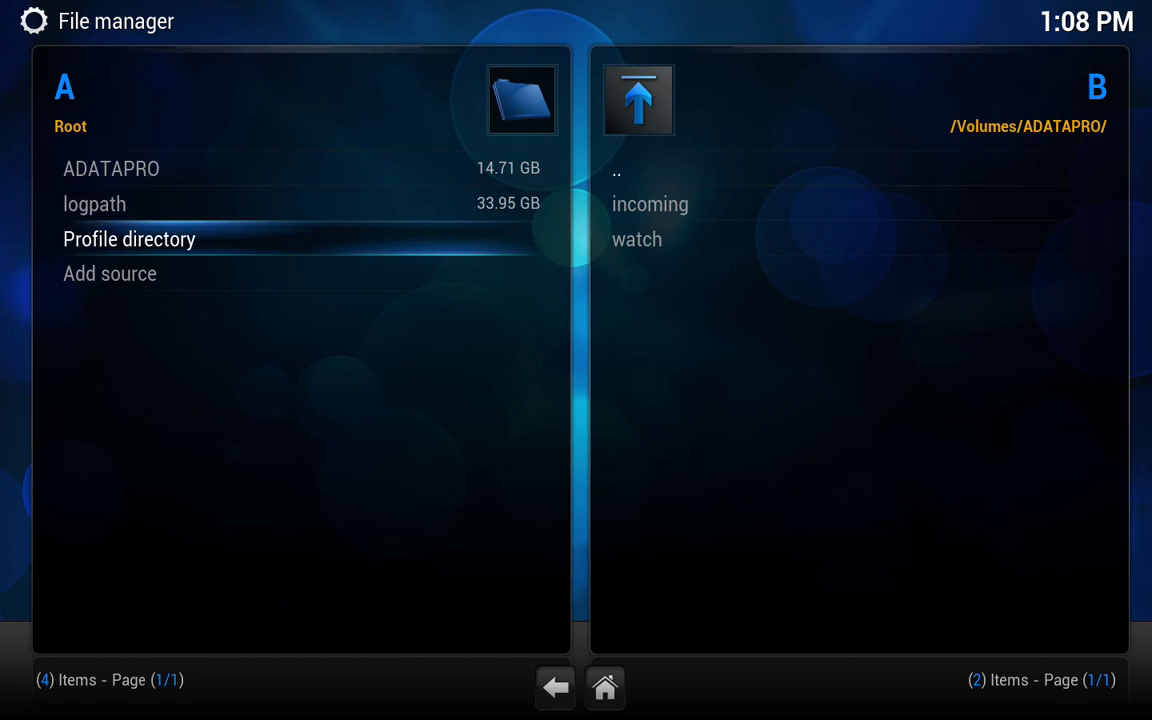
pyautogui.press('Right')
pyautogui.press('Up')
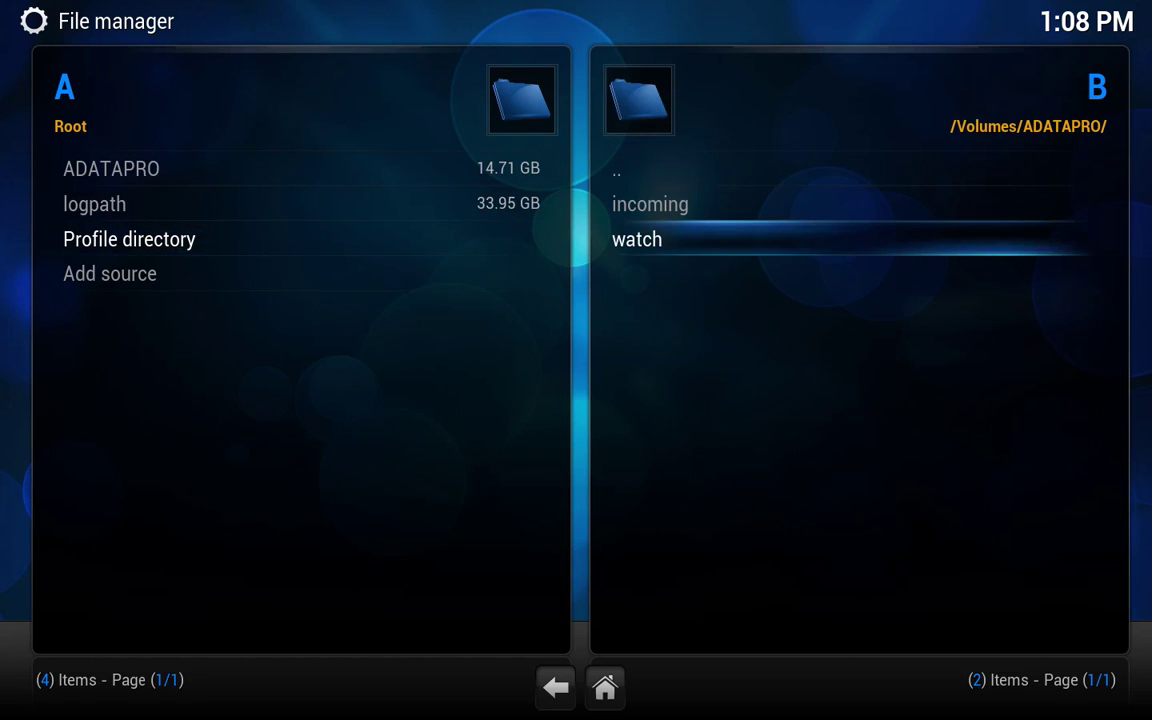
pyautogui.press('Up')
pyautogui.press('Up')
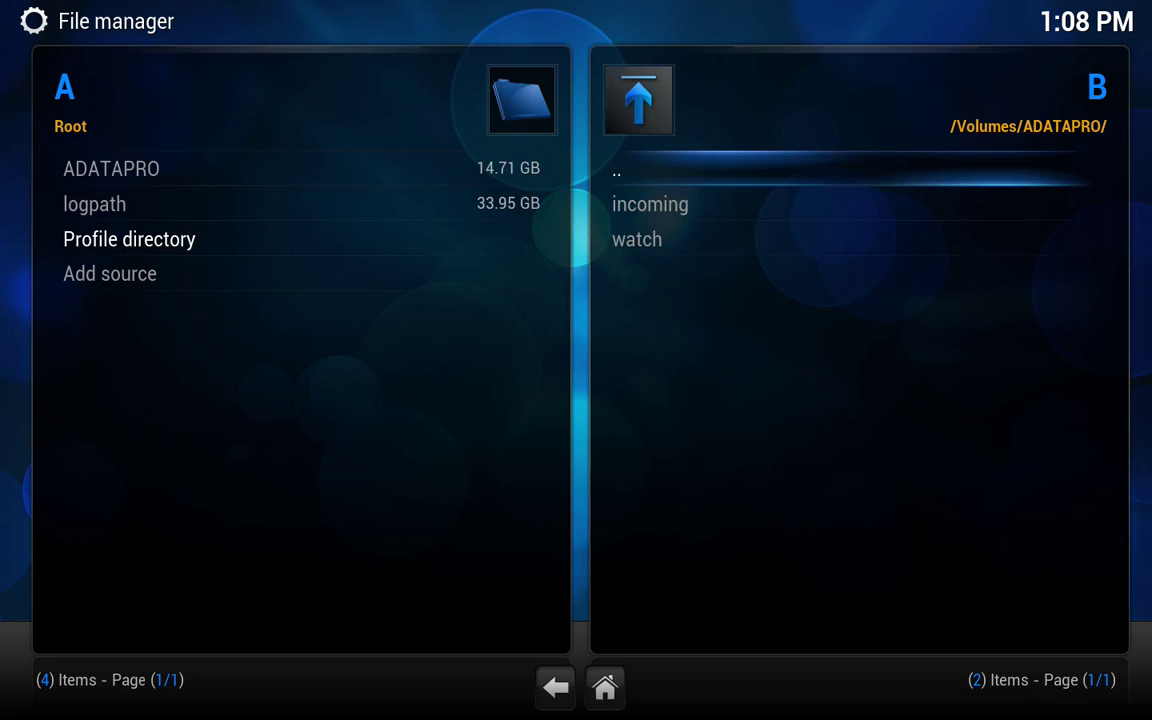
pyautogui.press('Return')
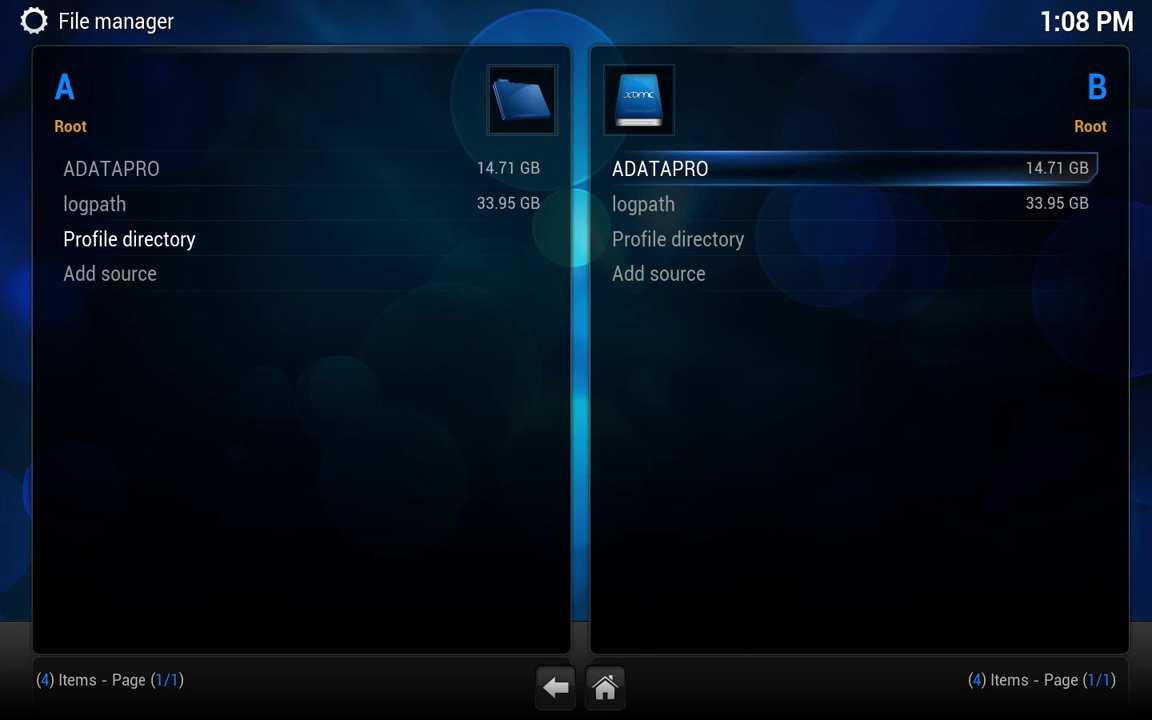
pyautogui.press('Return')
# Open the logpath source in pane A of the File manager.
pyautogui.press('Left')
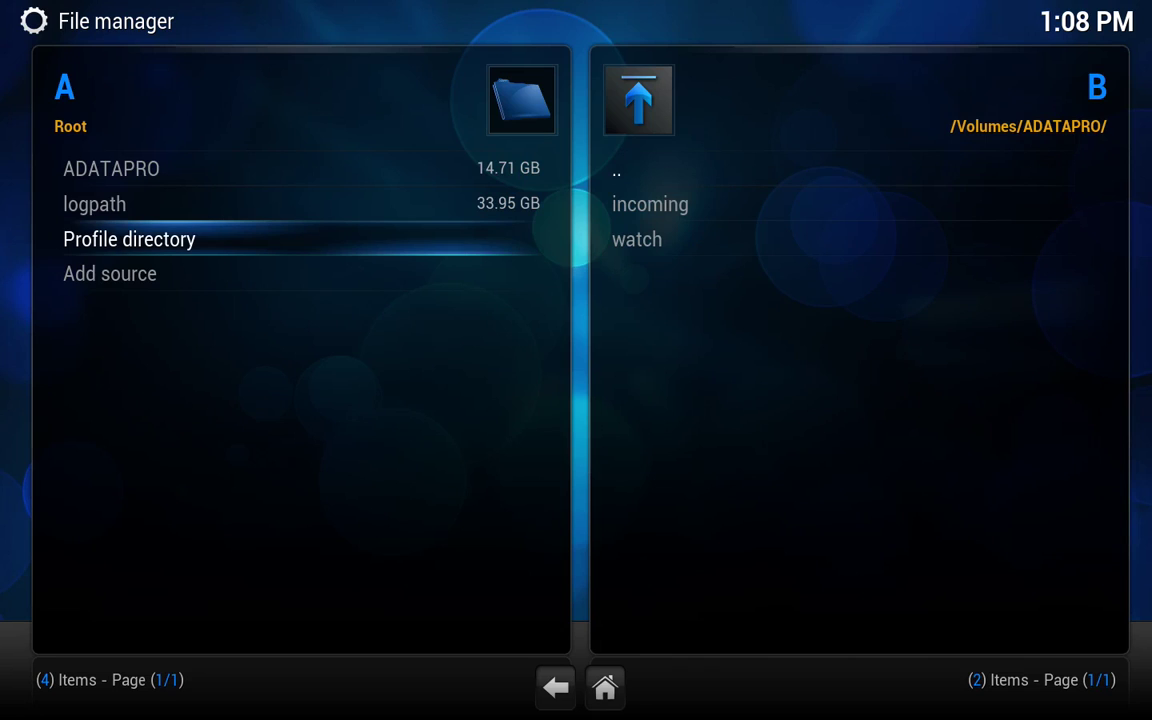
pyautogui.press('Up')
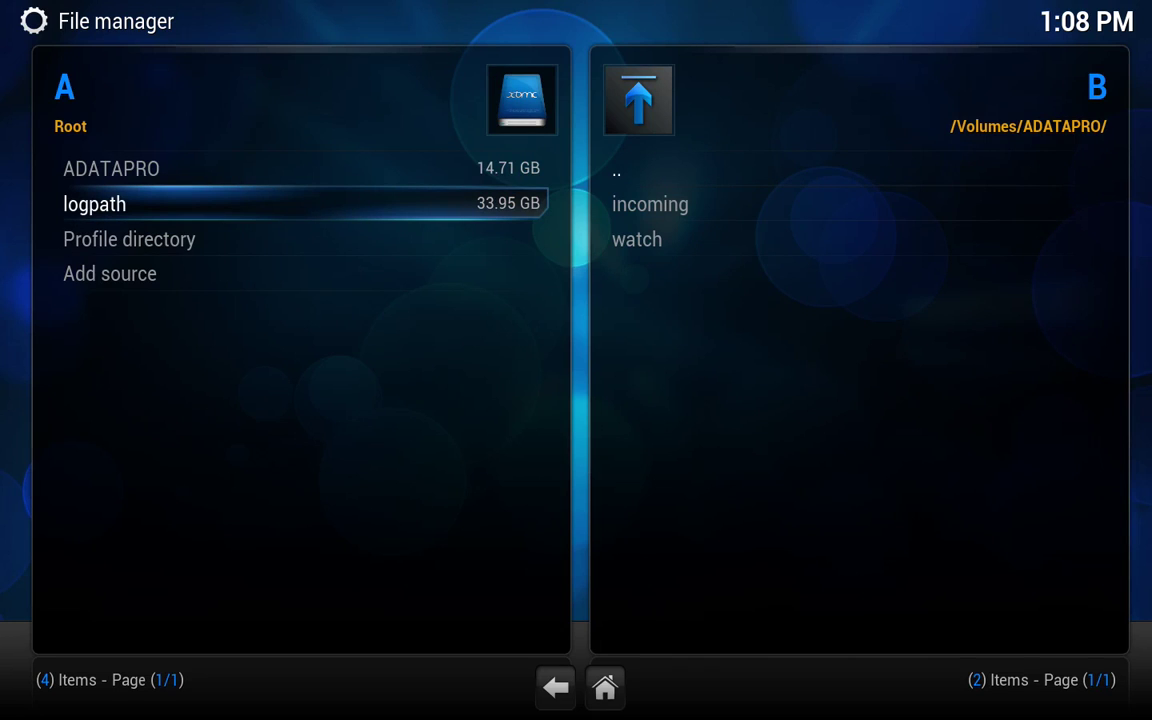
pyautogui.press('Return')
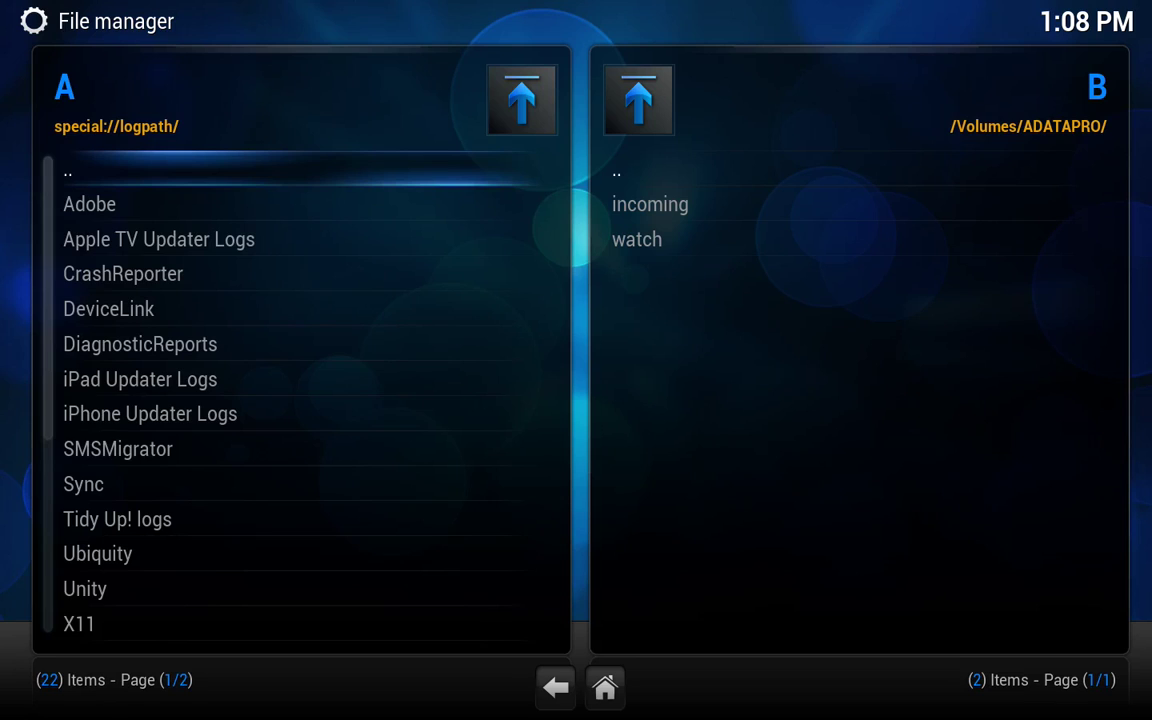
# Copy xbmc.log from the logpath folder in pane A to the ADATAPRO drive and confirm the copy.
pyautogui.press('Down')
pyautogui.press('Down')
pyautogui.press('Down')
pyautogui.press('Down')
pyautogui.press('Down')
pyautogui.press('Down')
pyautogui.press('Down')
pyautogui.press('Down')
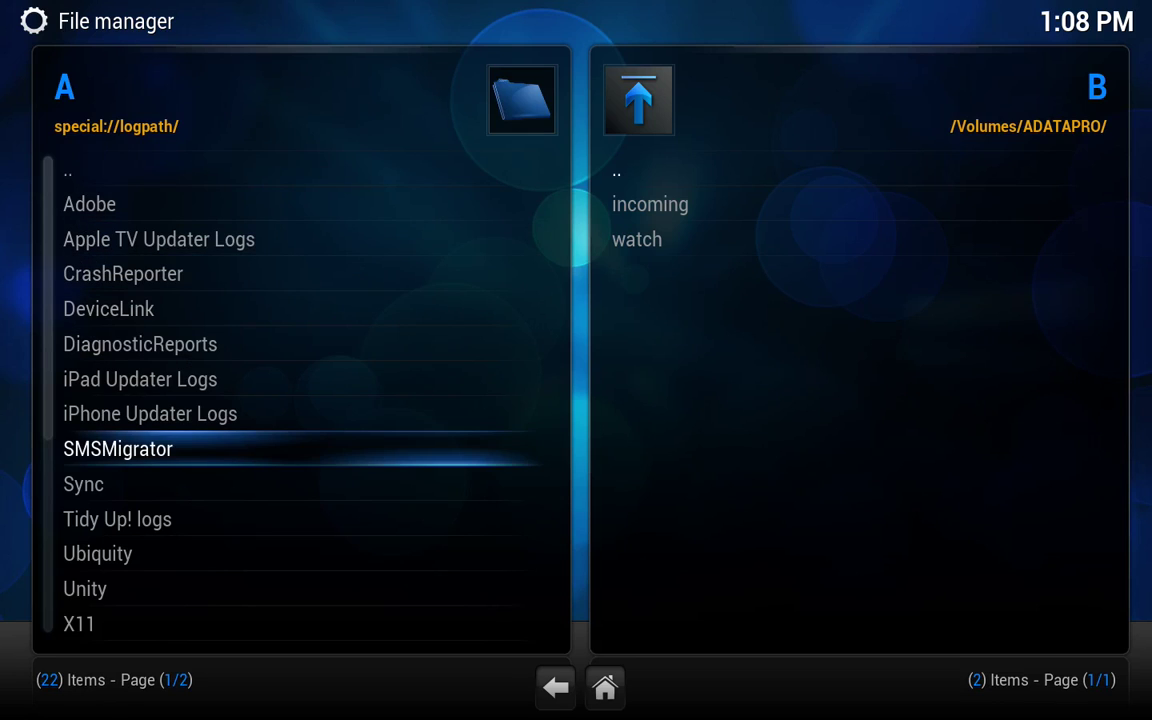
pyautogui.press('Down')
pyautogui.press('Down')
pyautogui.press('Down')
pyautogui.press('Down')
pyautogui.press('Down')
pyautogui.press('Down')
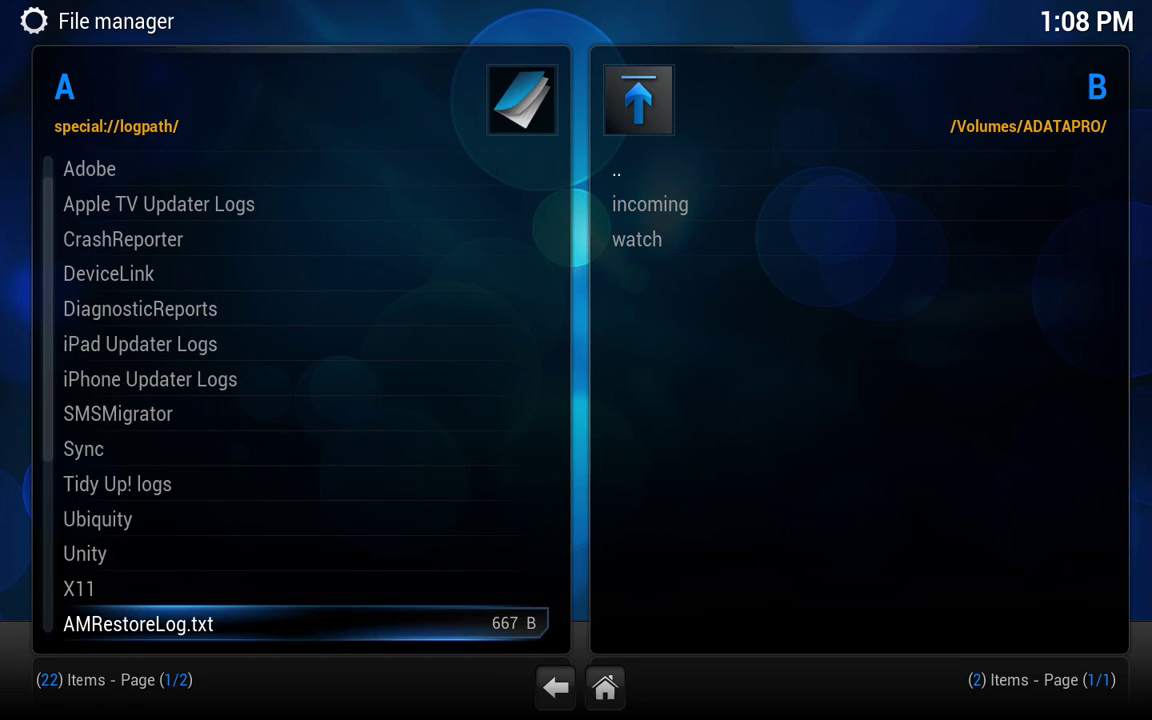
pyautogui.press('Down')
pyautogui.press('Down')
pyautogui.press('Down')
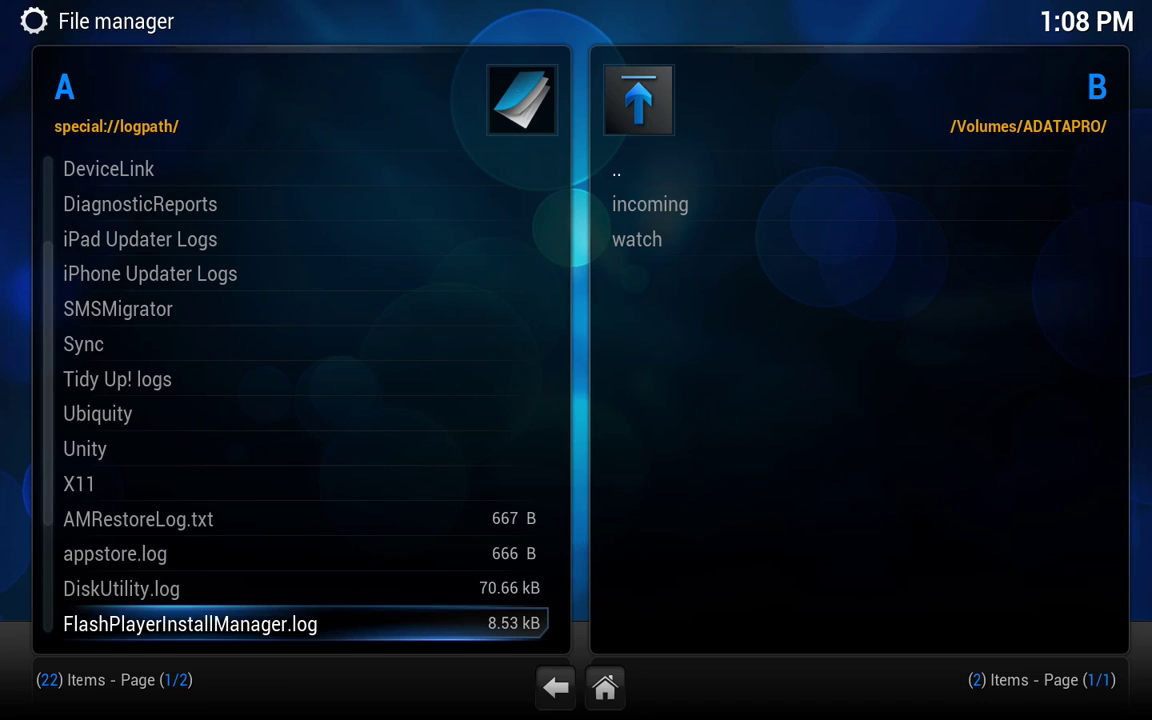
pyautogui.press('Down')
pyautogui.press('Down')
pyautogui.press('Down')
pyautogui.press('Down')
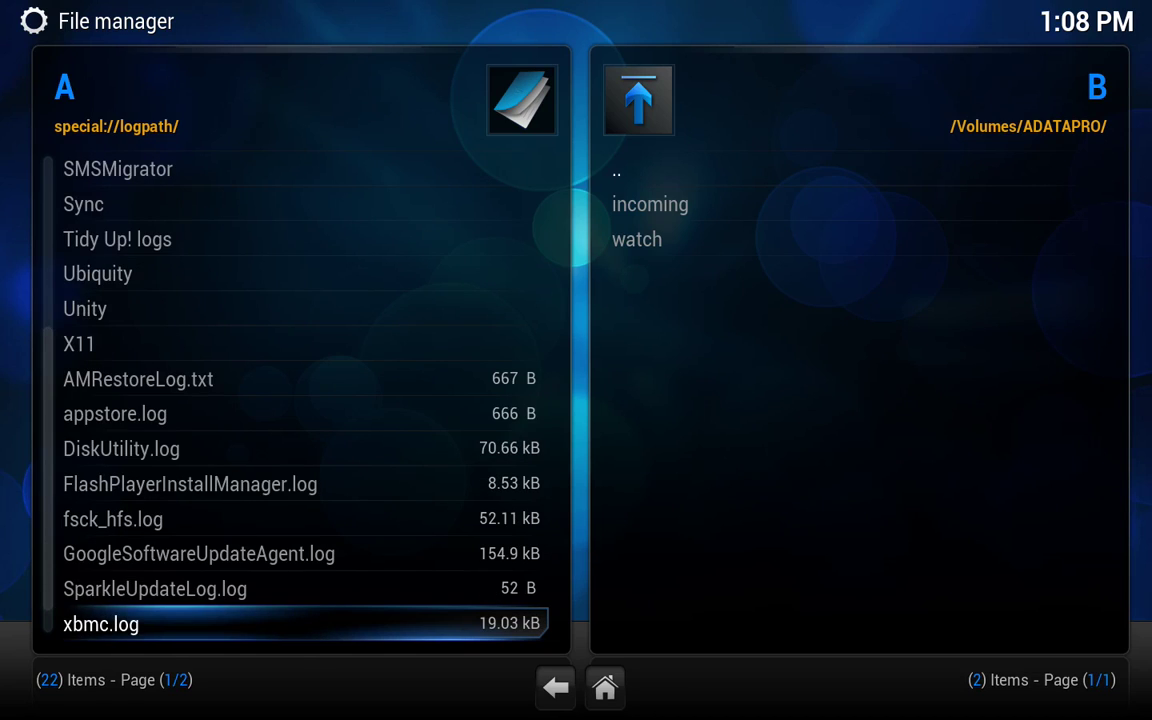
pyautogui.press('Down')
pyautogui.press('Up')
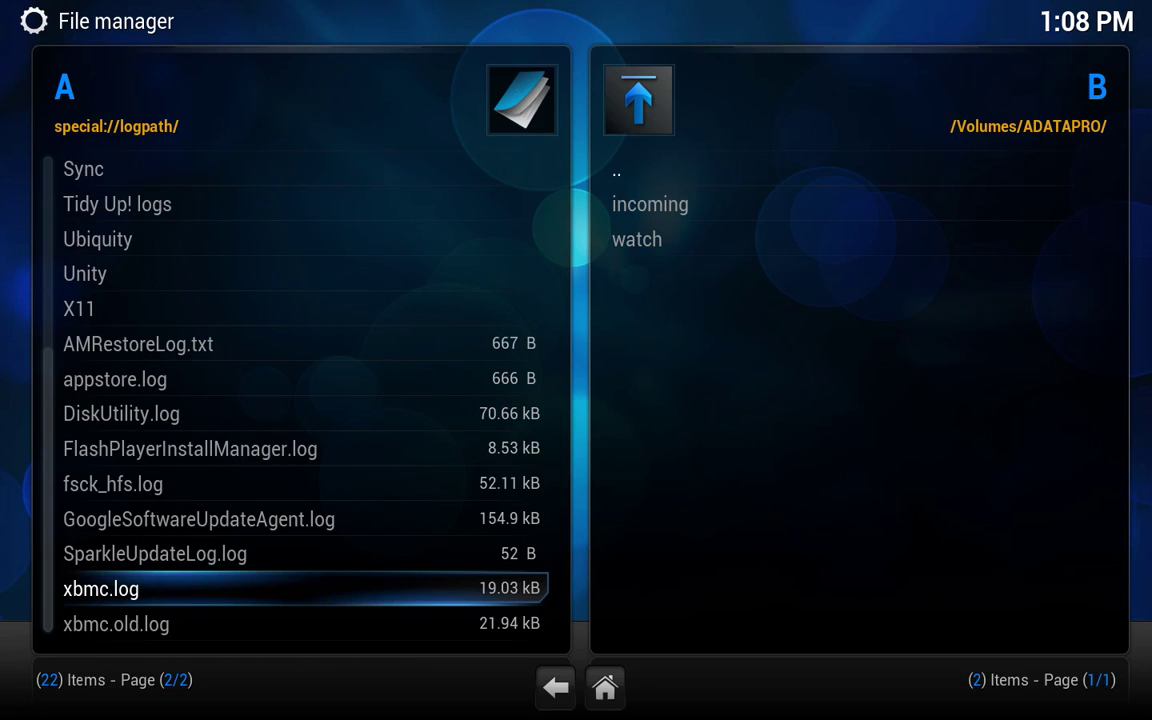
pyautogui.press('Down')
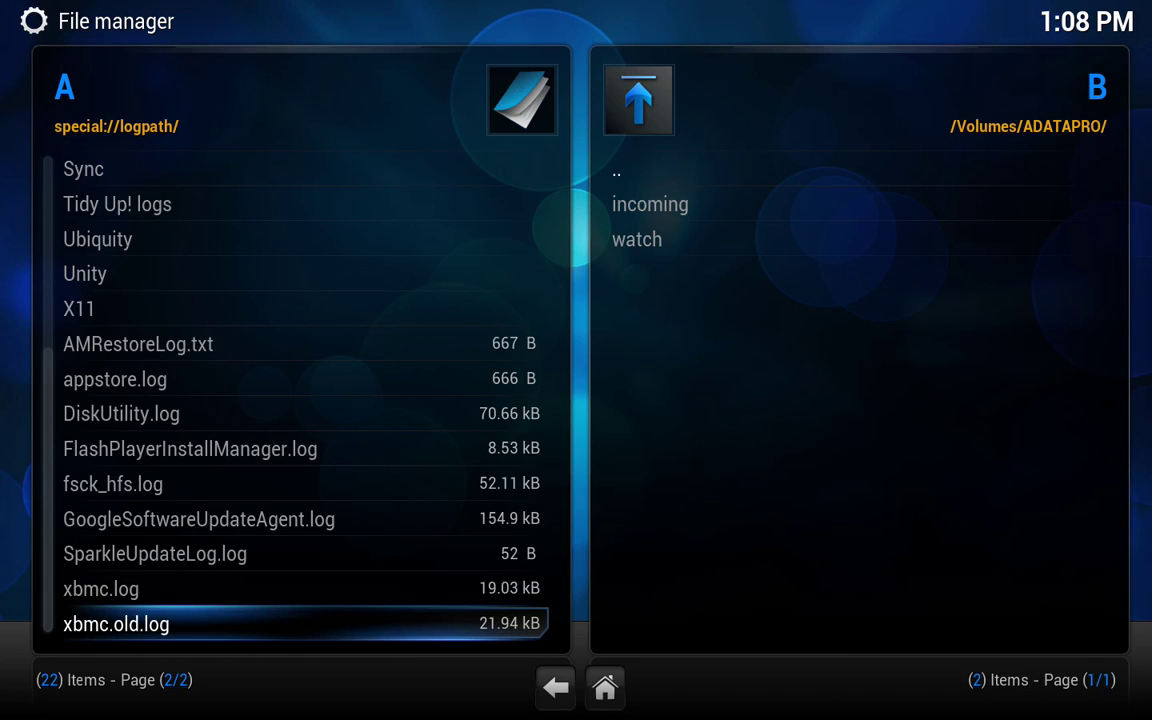
pyautogui.press('Up')
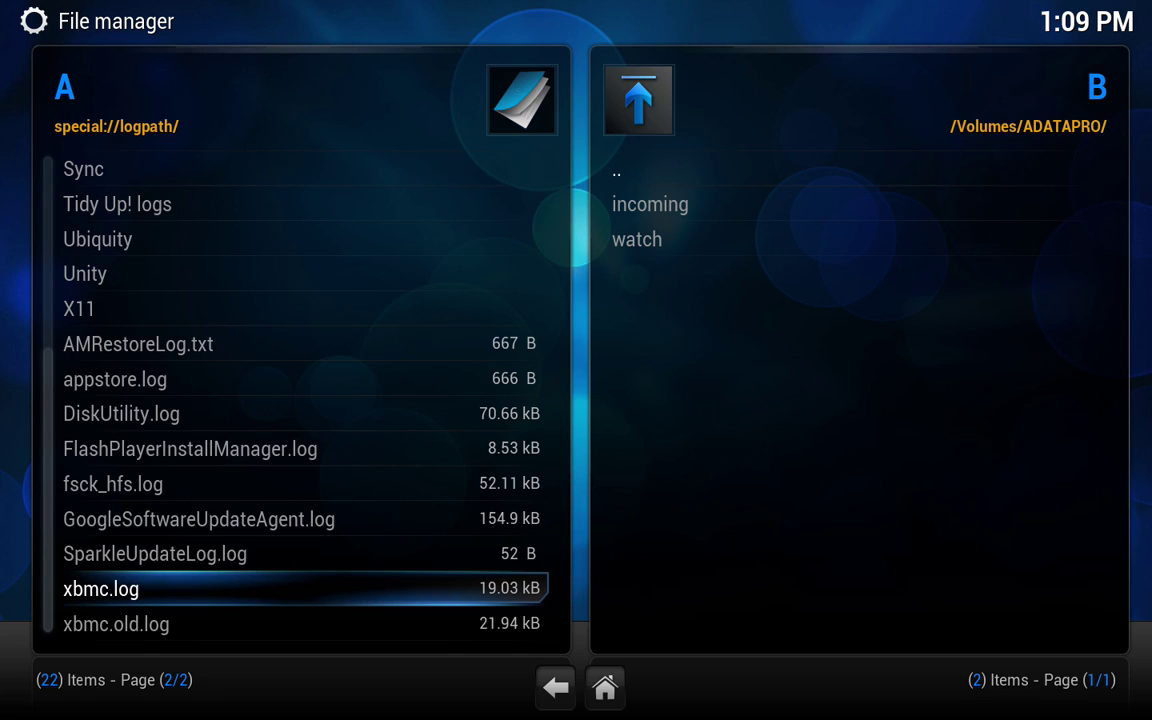
pyautogui.press('c')
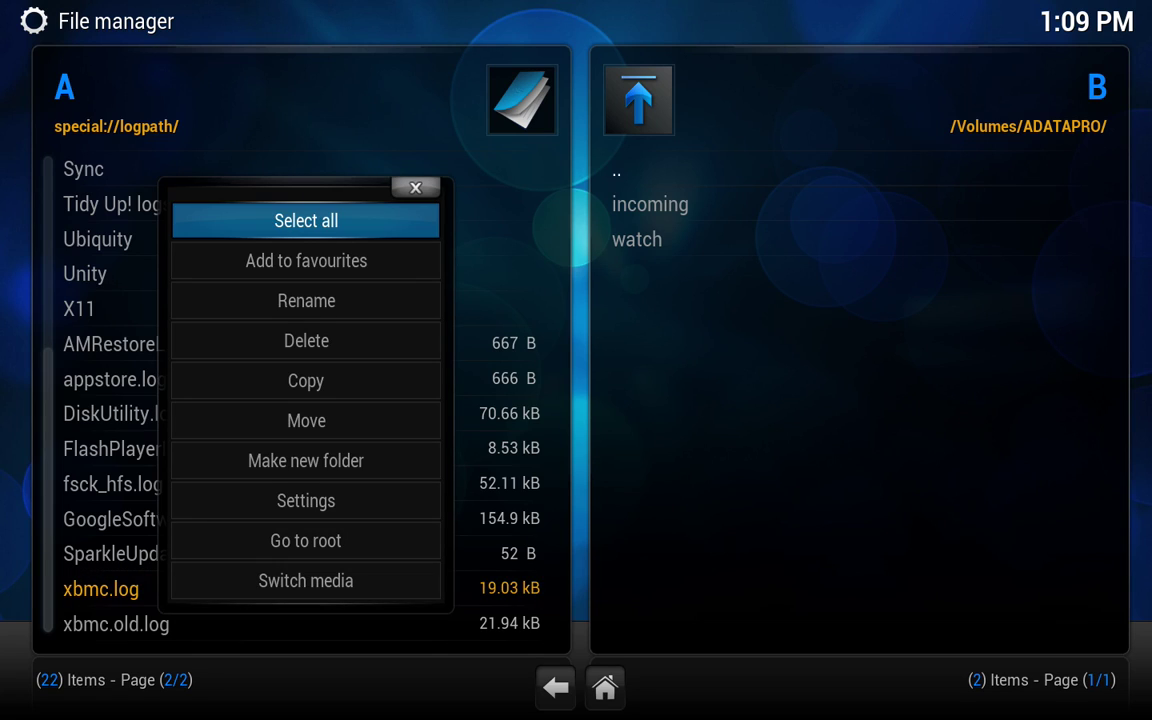
pyautogui.press('Down')
pyautogui.press('Down')
pyautogui.press('Down')
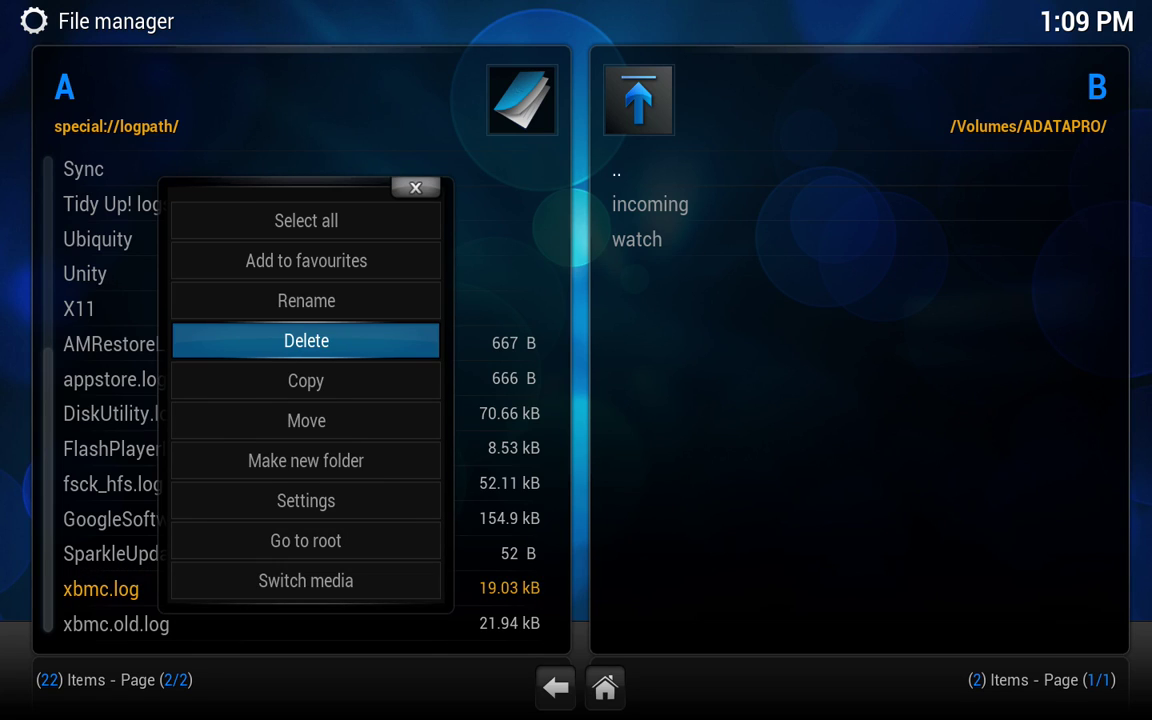
pyautogui.press('Down')
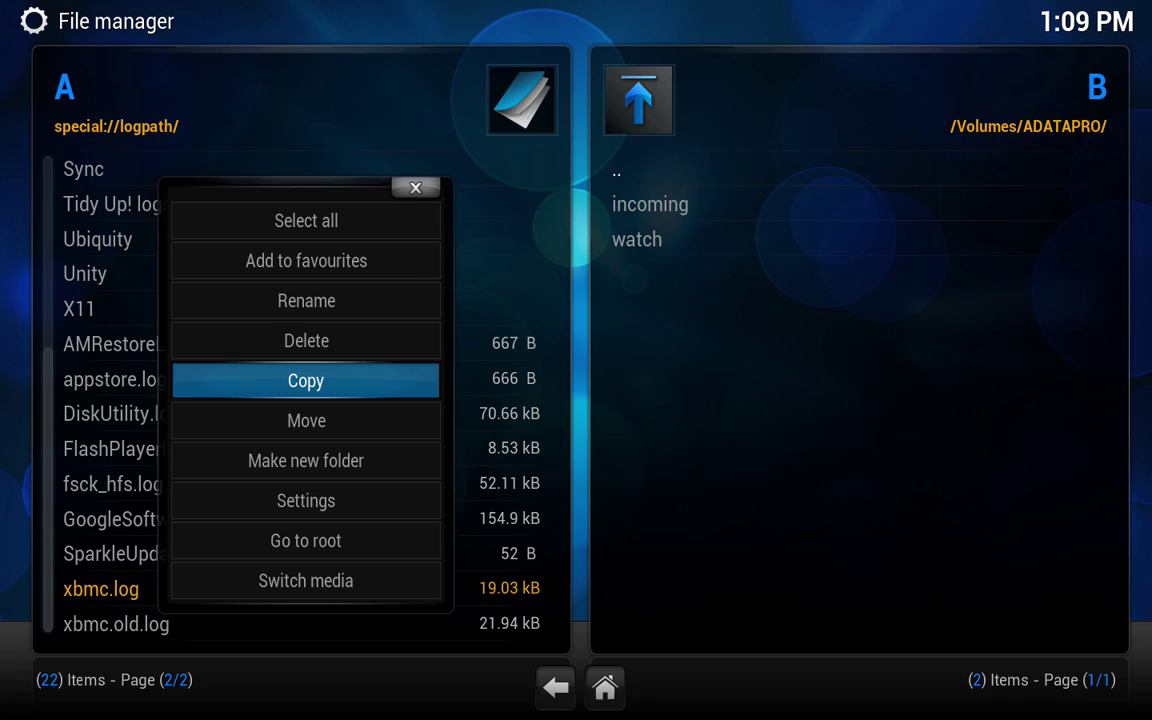
pyautogui.press('Return')
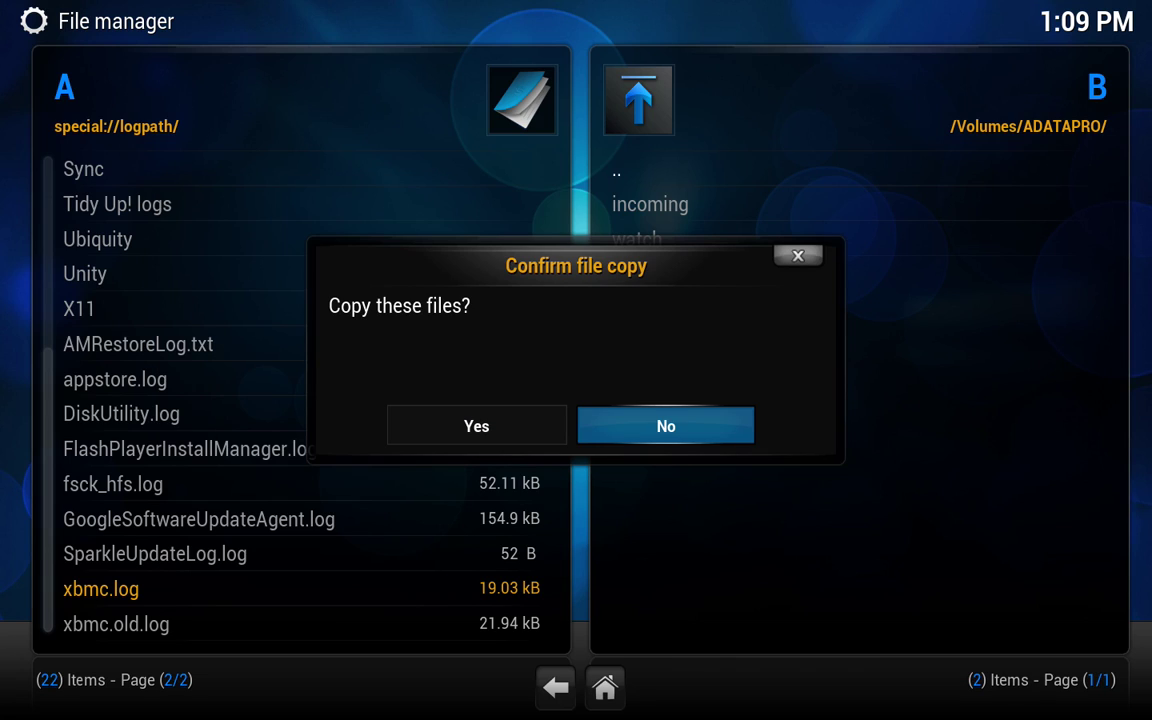
pyautogui.press('Left')
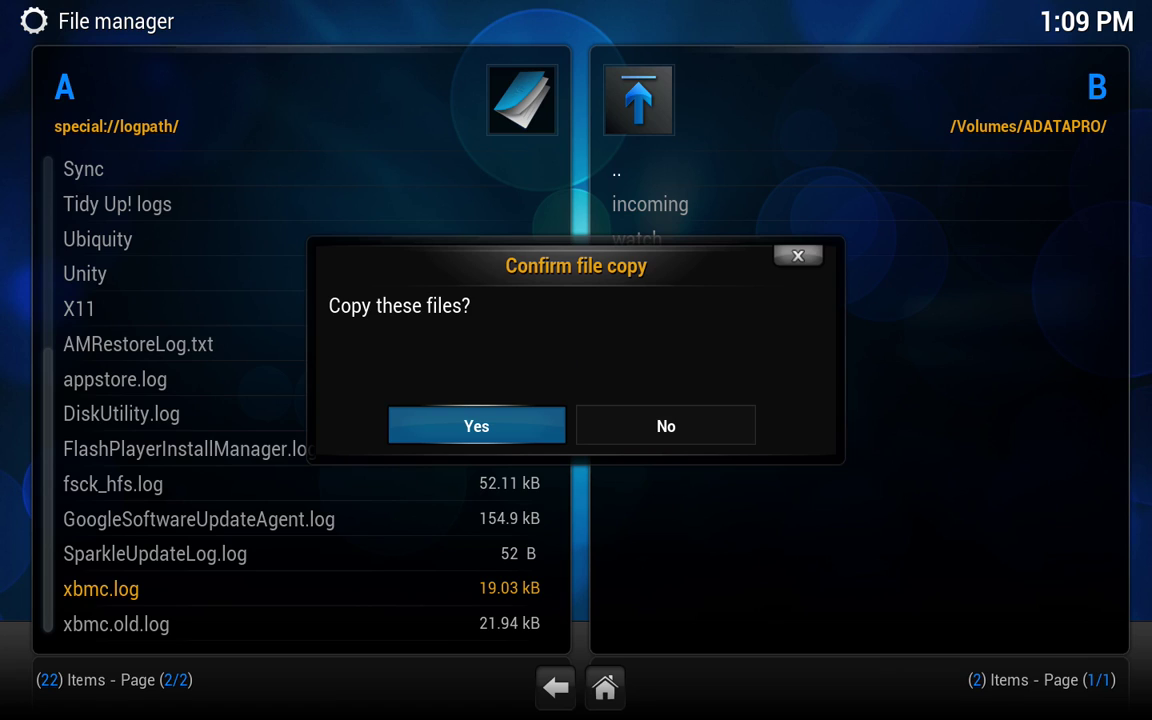
pyautogui.press('Return')
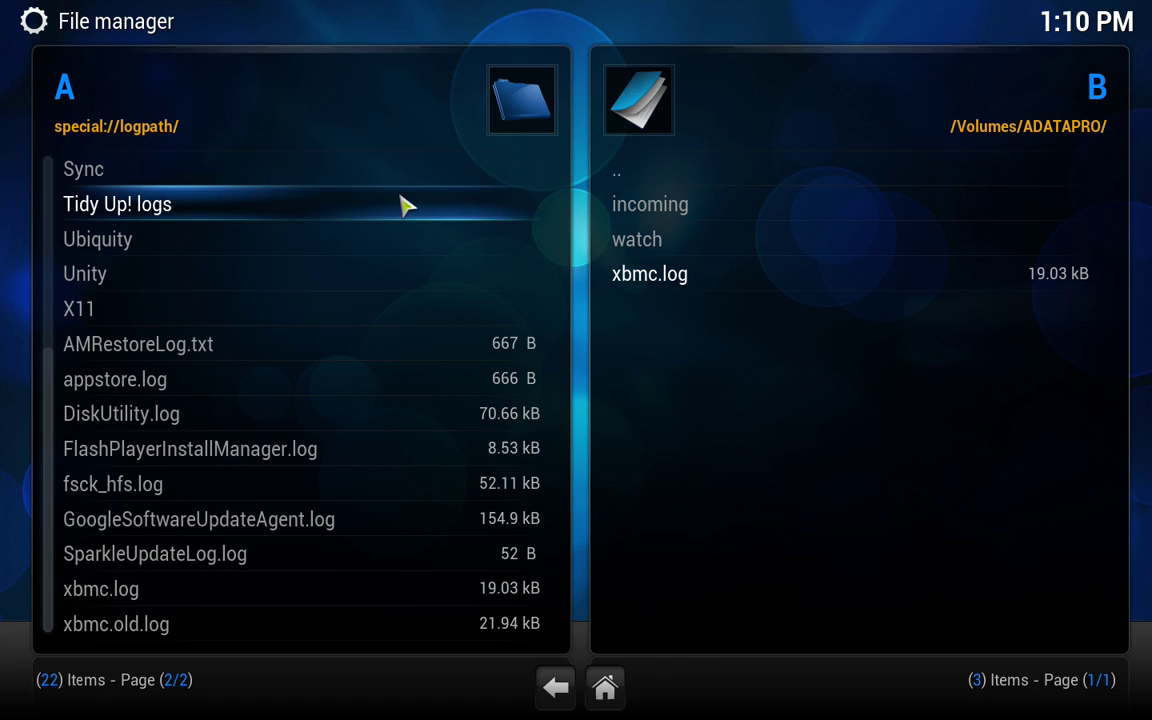
# Return pane A to the root list and open the Profile directory there.
pyautogui.press('BackSpace')
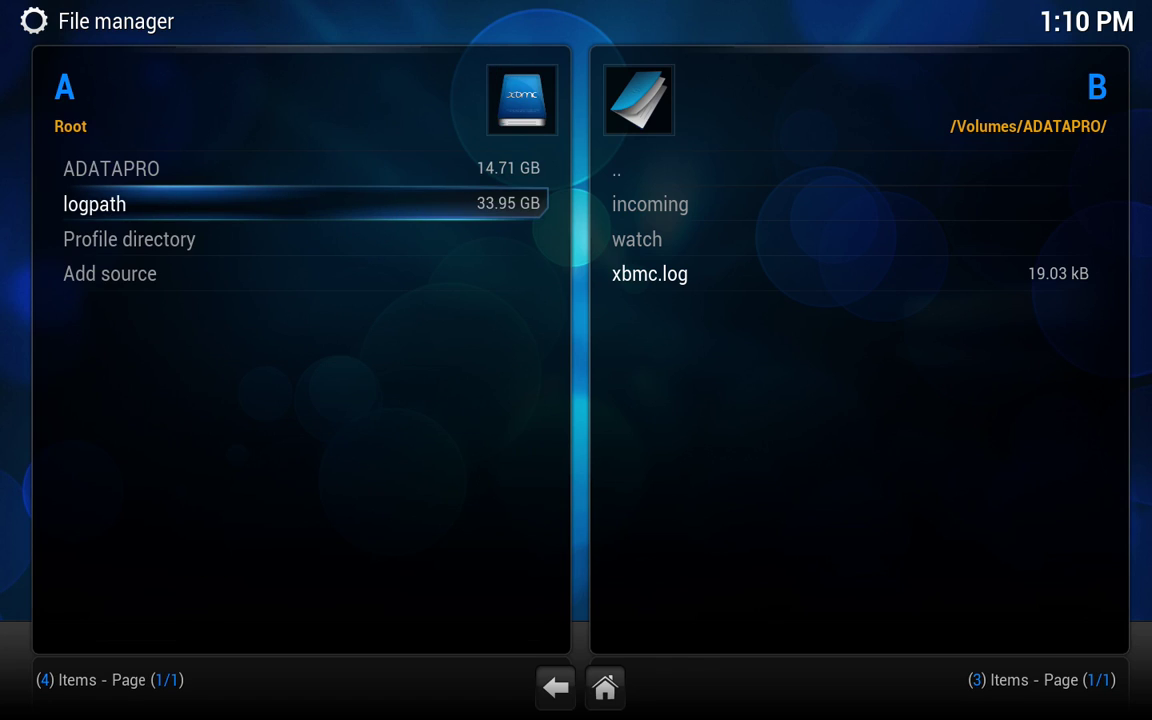
pyautogui.press('Right')
pyautogui.press('Left')
pyautogui.press('Down')
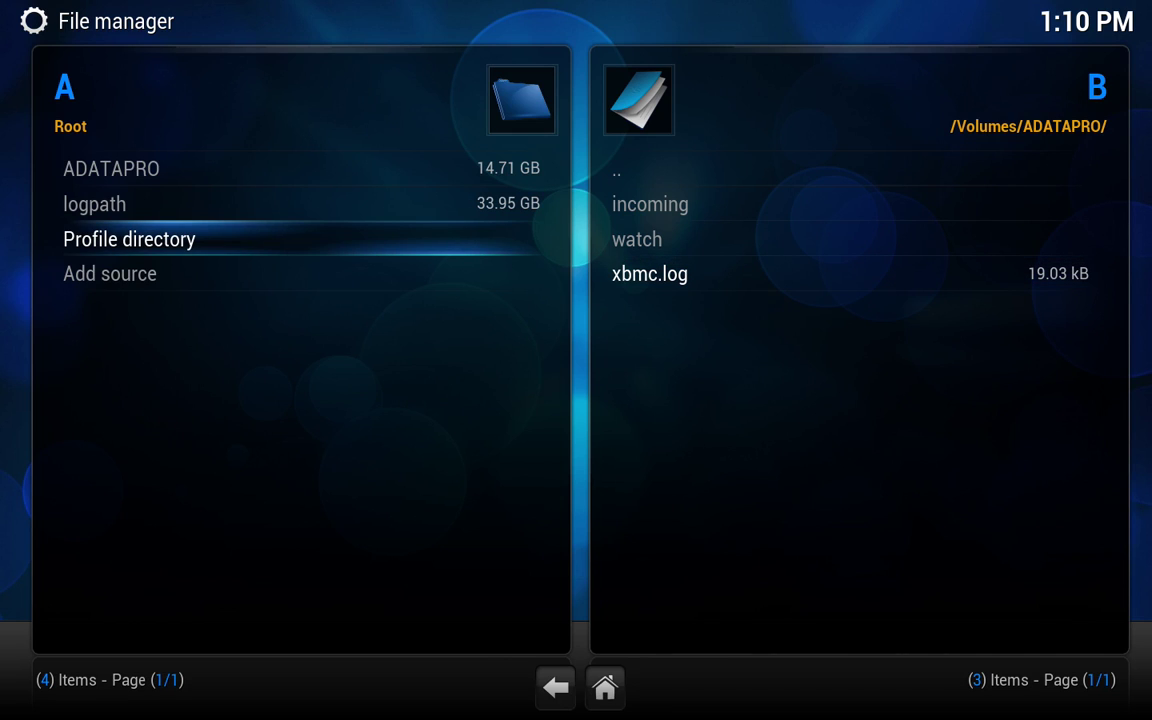
pyautogui.press('Return')
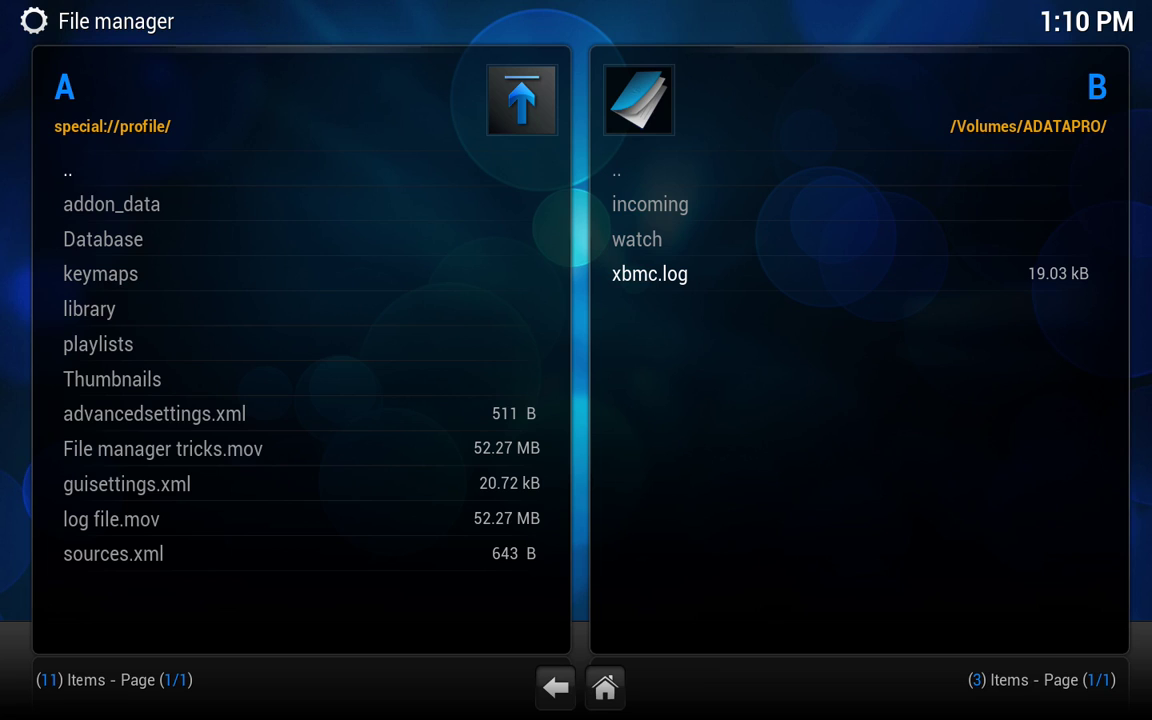
# Look through the folders and XML settings files in the Profile directory, including advancedsettings.xml and keymaps.
pyautogui.press('Down')
pyautogui.press('Down')
pyautogui.press('Down')
pyautogui.press('Down')
pyautogui.press('Down')
pyautogui.press('Down')
pyautogui.press('Down')
pyautogui.press('Down')
pyautogui.press('Down')
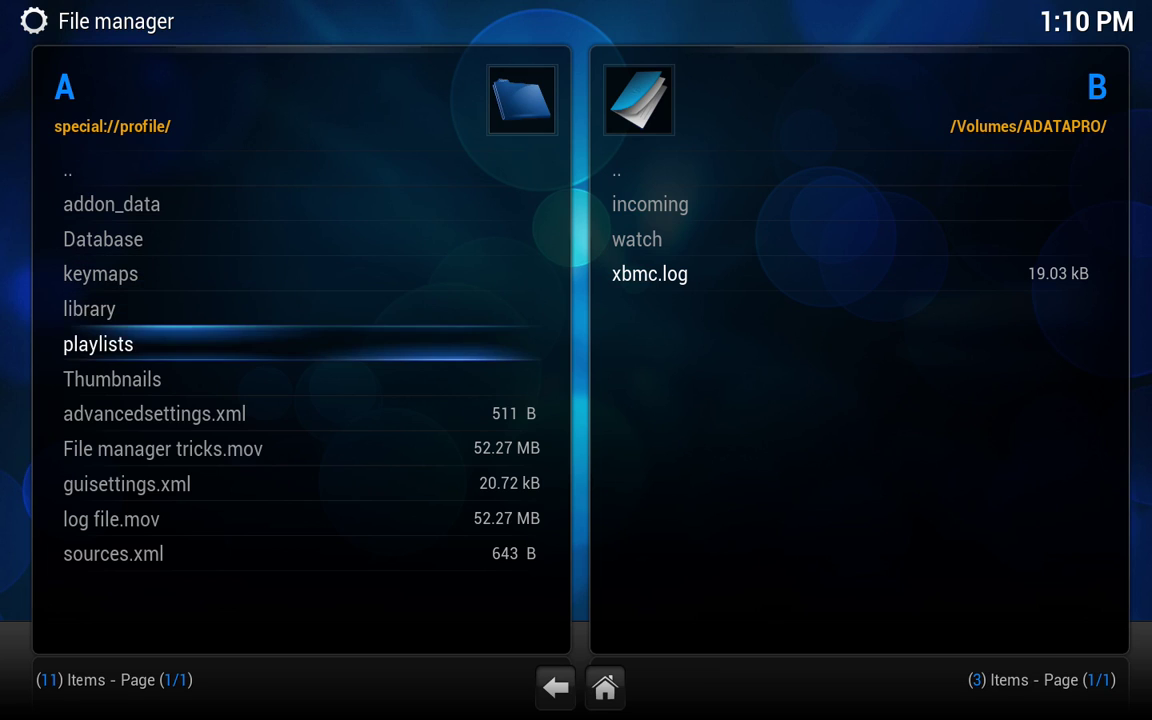
pyautogui.press('Up')
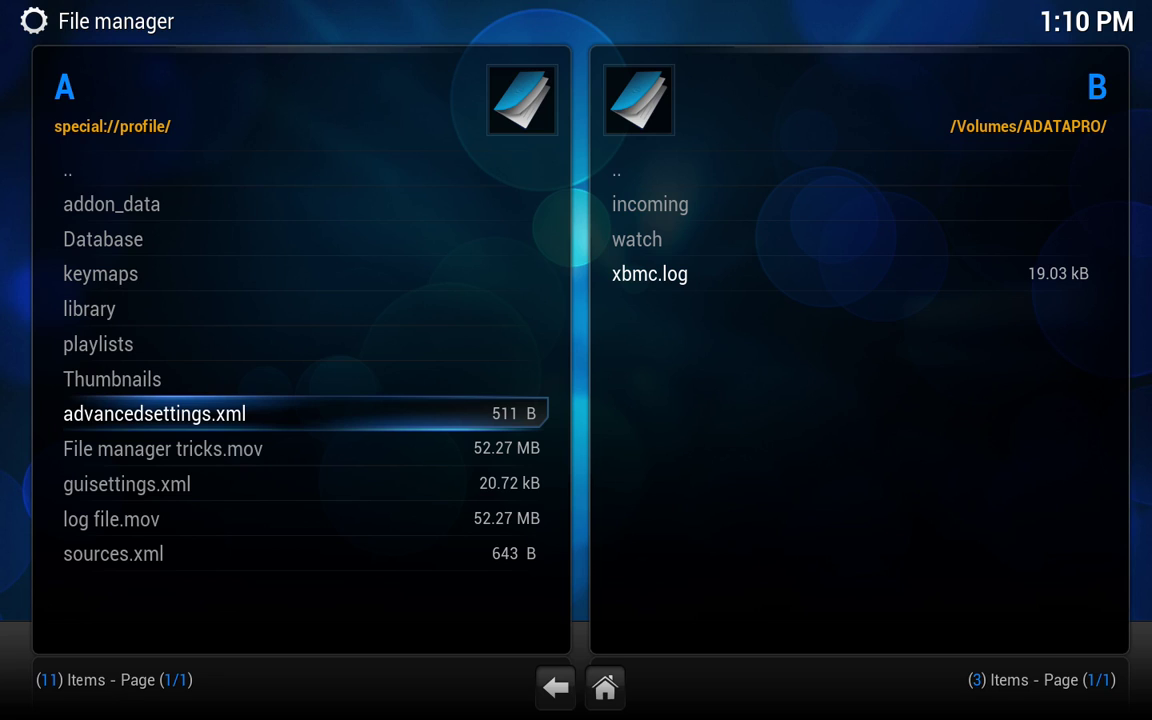
pyautogui.press('Up')
pyautogui.press('Up')
pyautogui.press('Up')
pyautogui.press('Up')
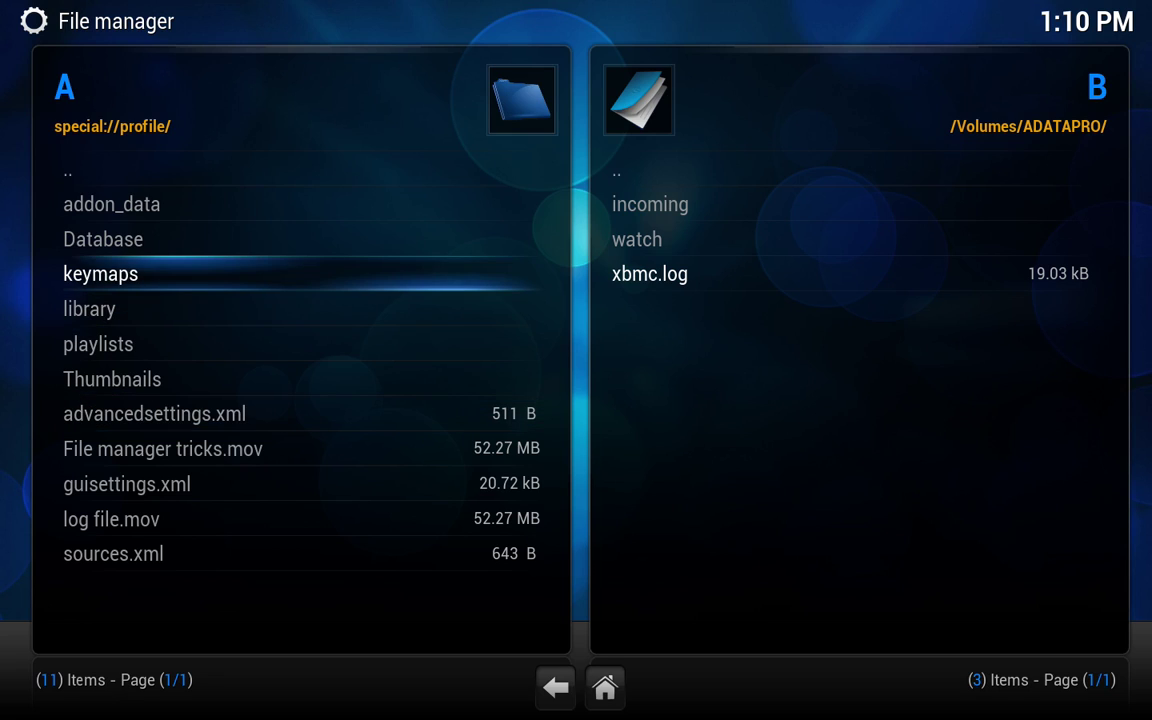
pyautogui.press('Up')
pyautogui.press('Up')
pyautogui.press('Up')
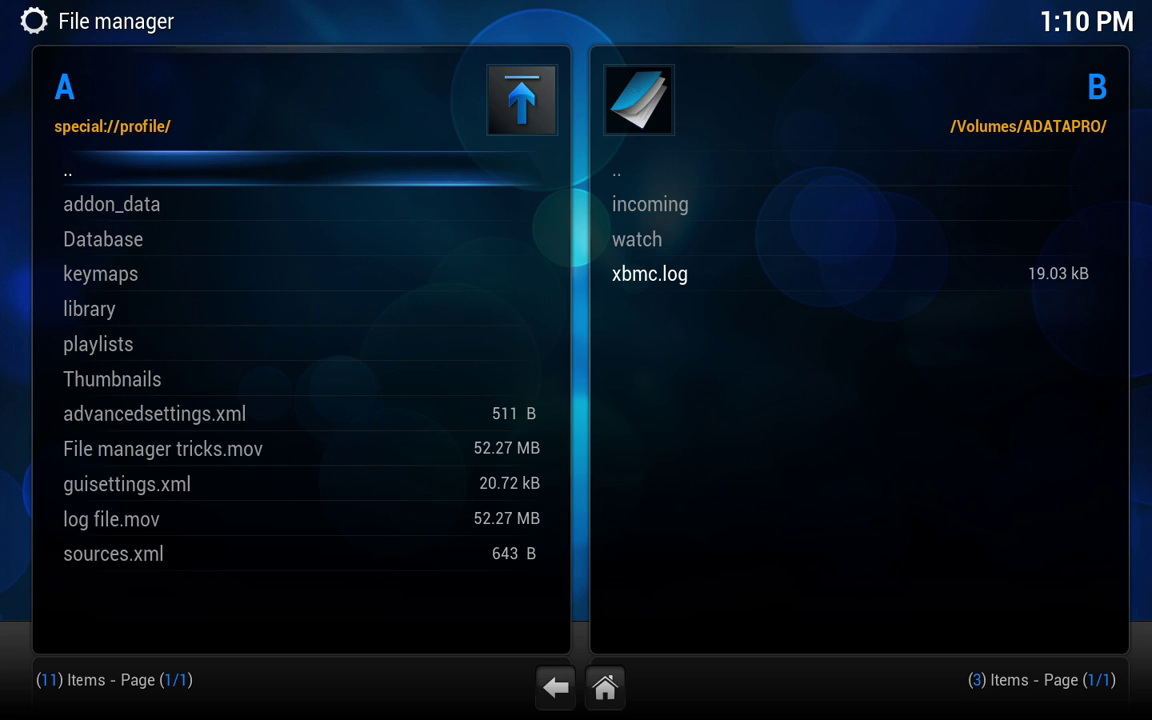
pyautogui.press('Return')
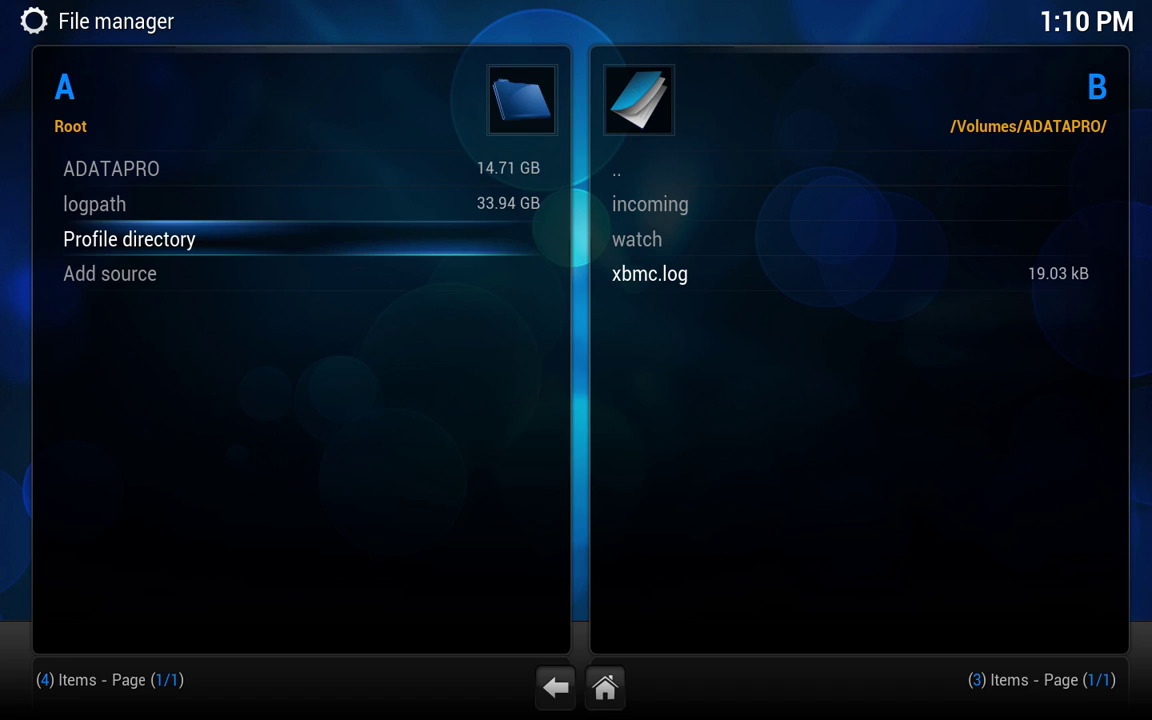
pyautogui.press('c')
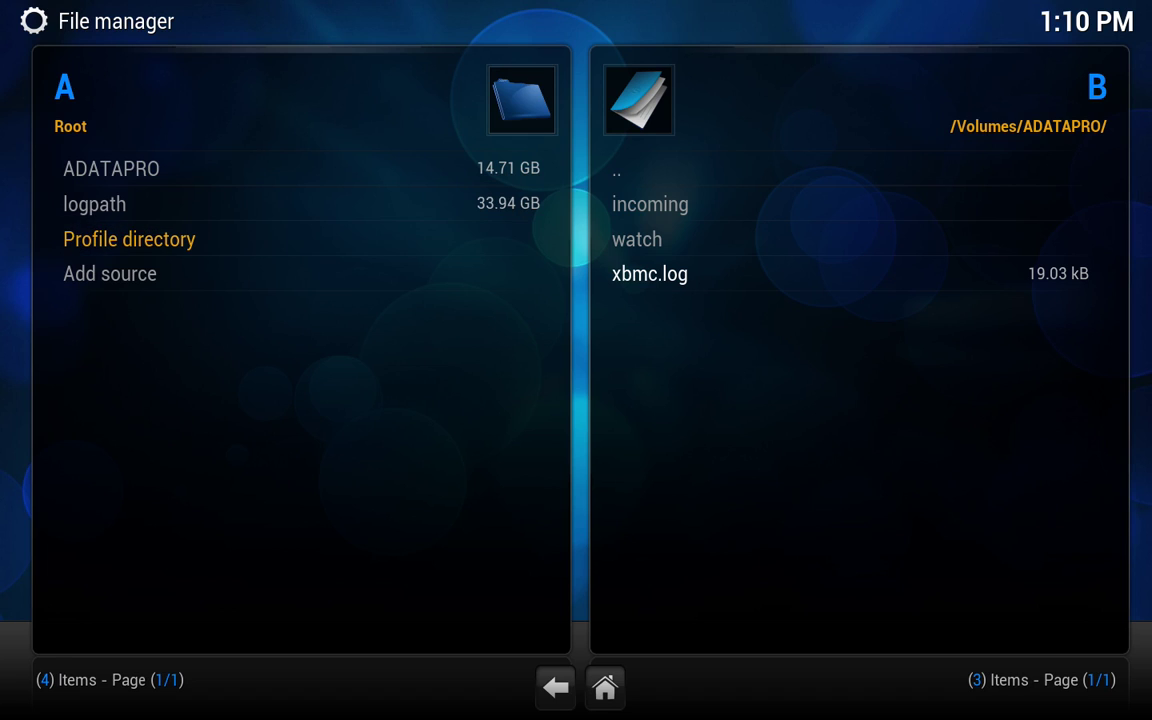
pyautogui.press('Return')
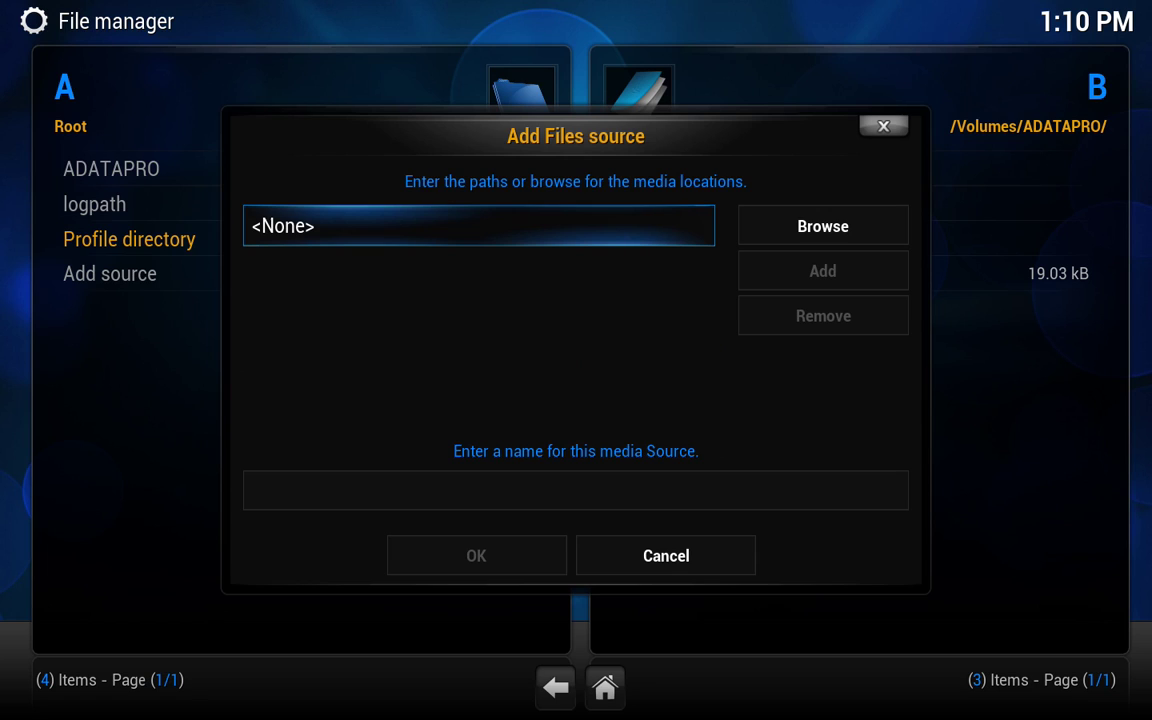
pyautogui.press('Escape')
pyautogui.press('Return')
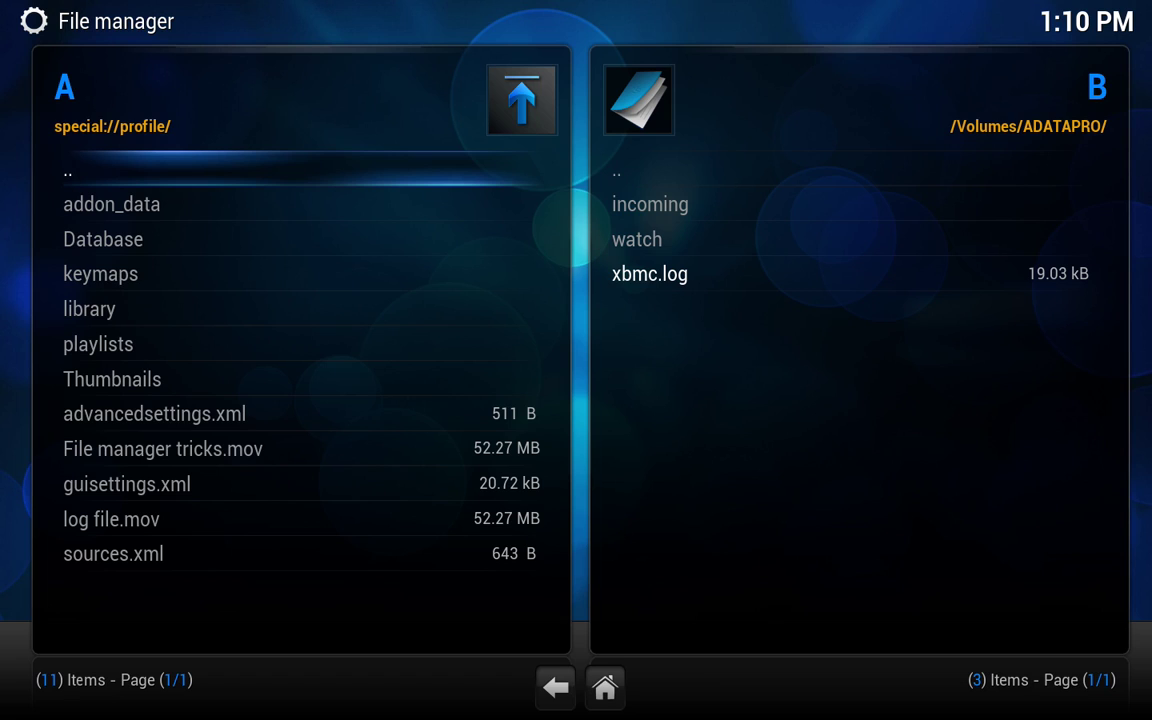
# Select all files and folders in the Profile directory in pane A.
pyautogui.press('Down')
pyautogui.press('c')
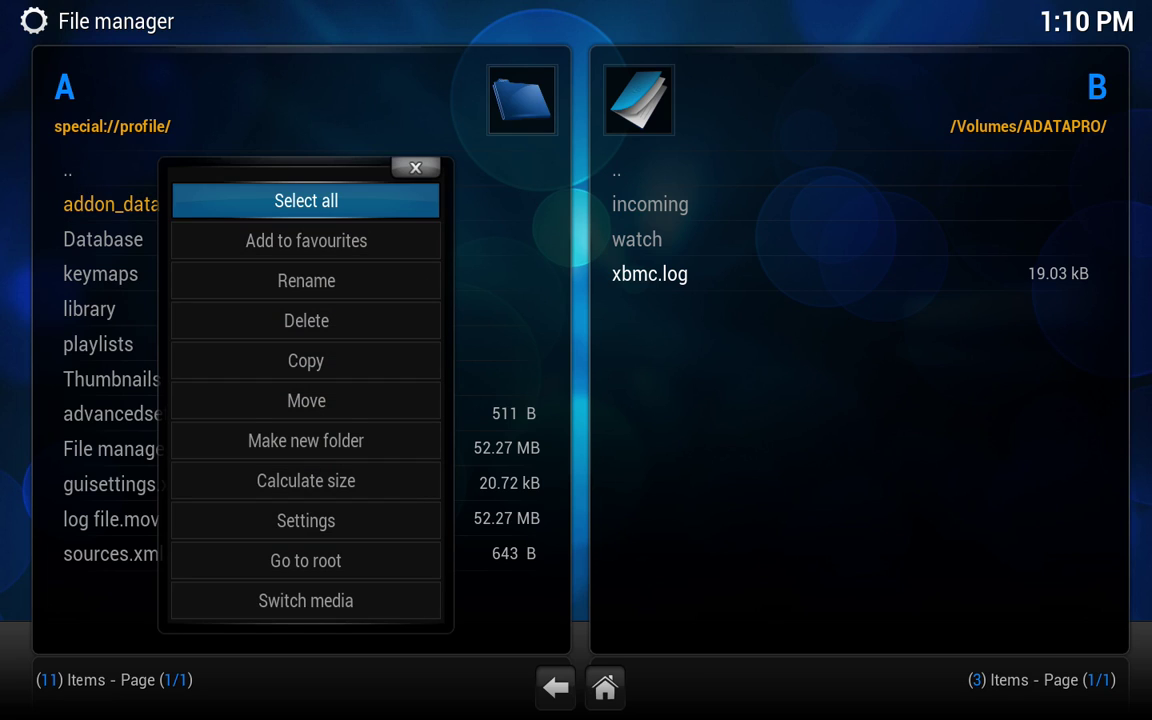
pyautogui.press('Escape')
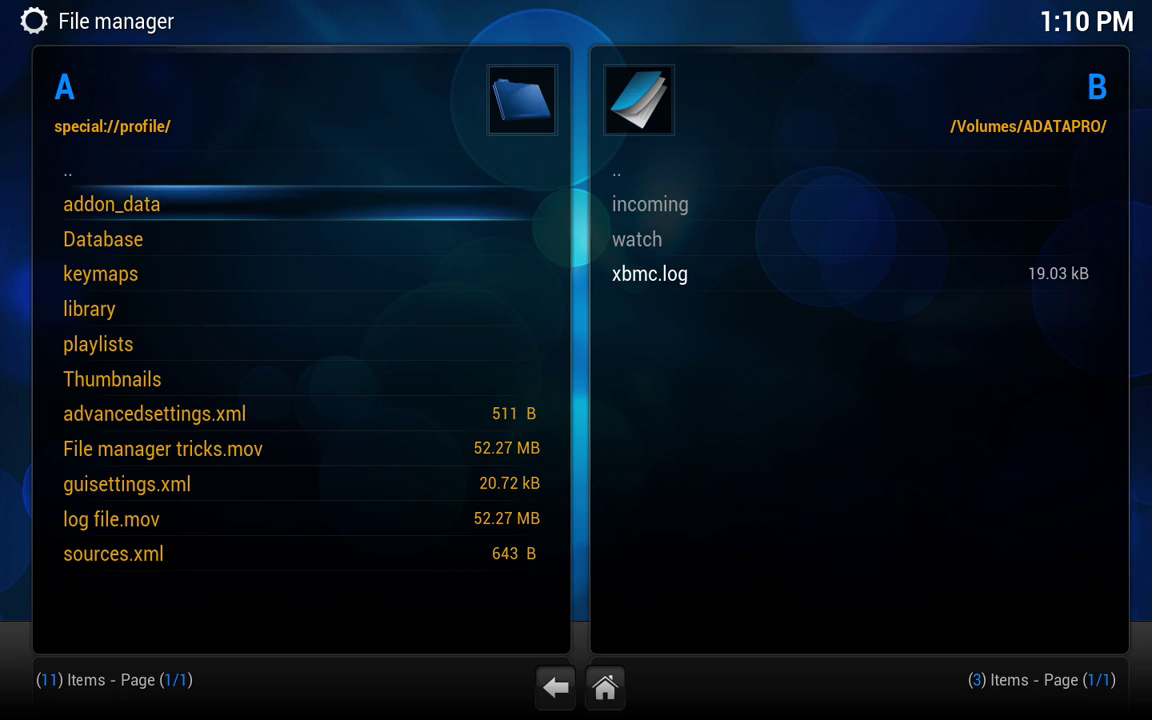
# Bring up the Copy option for the selected Profile directory items and dismiss it without copying.
pyautogui.press('c')
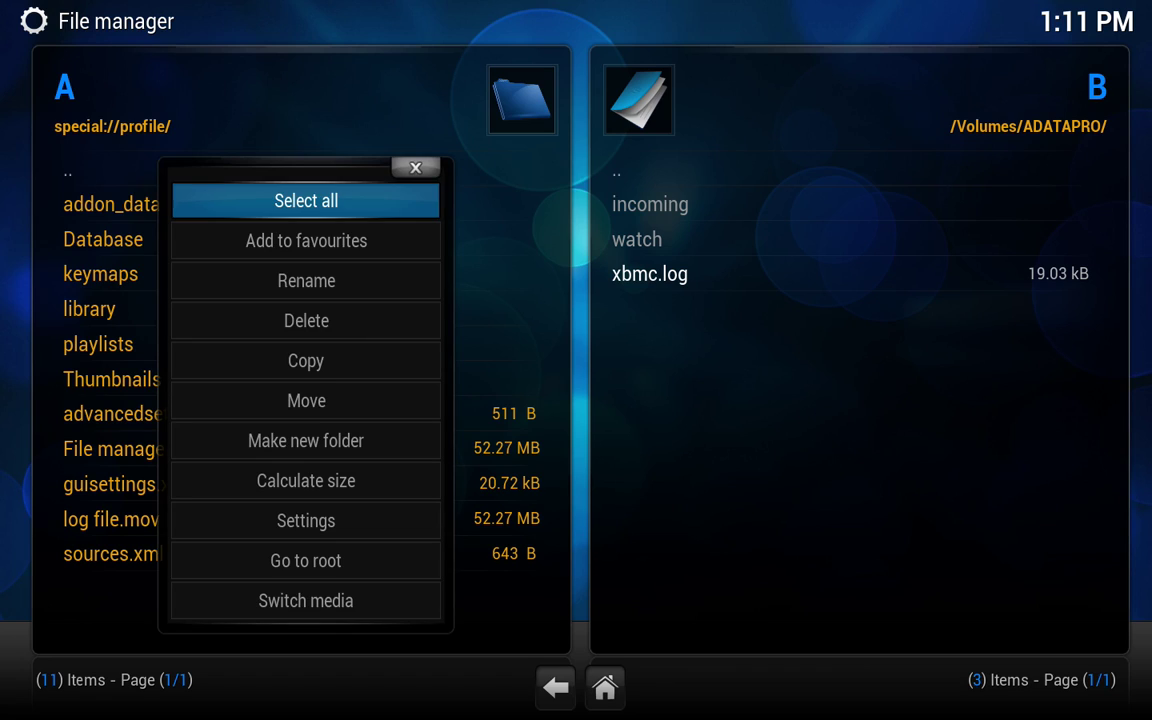
pyautogui.press('Down')
pyautogui.press('Down')
pyautogui.press('Down')
pyautogui.press('Down')
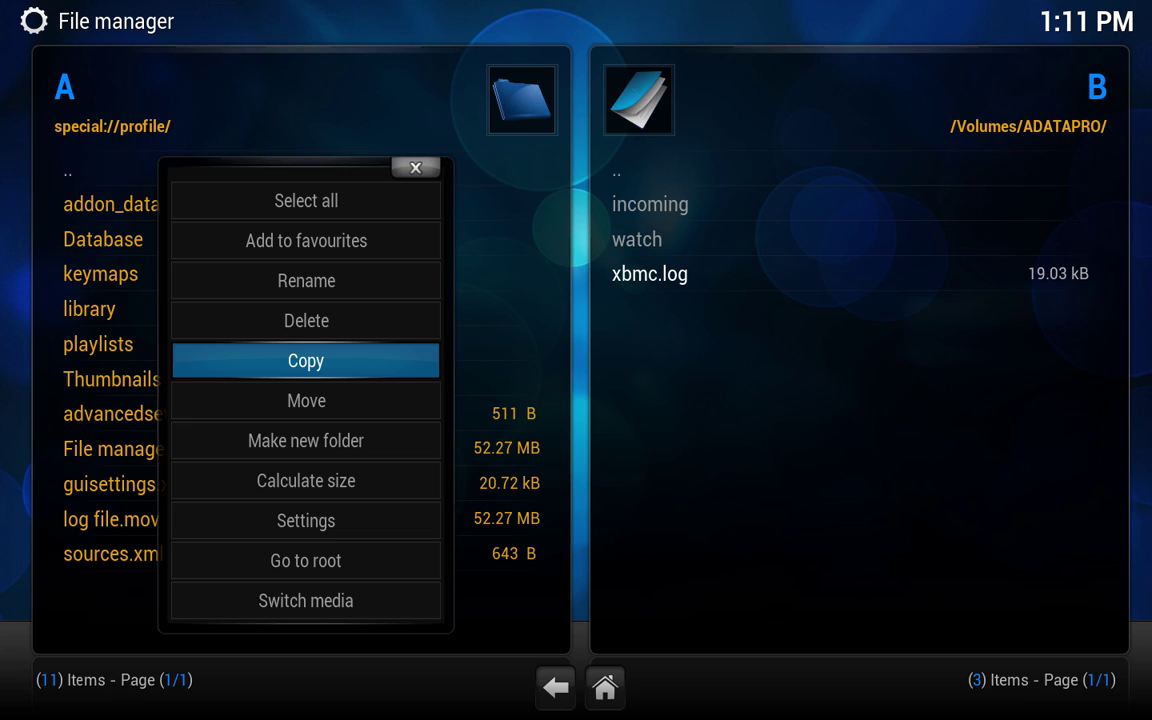
pyautogui.press('Escape')
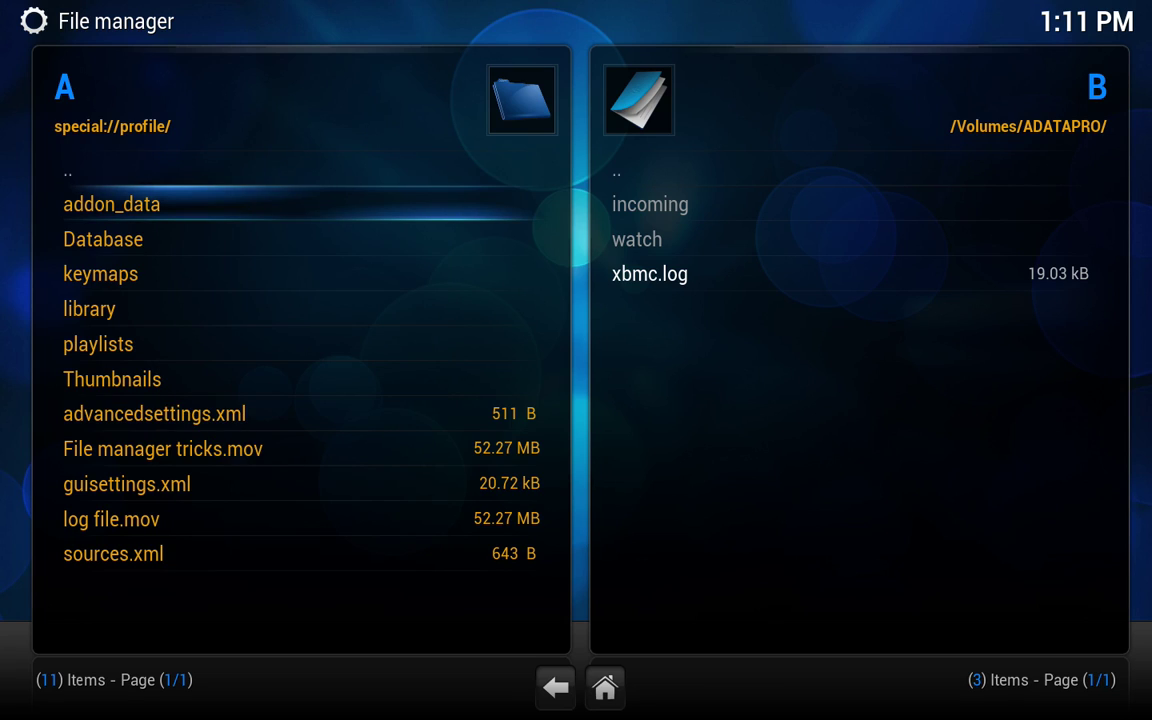
# Leave the Profile directory and exit the File manager to the home screen.
pyautogui.press('BackSpace')
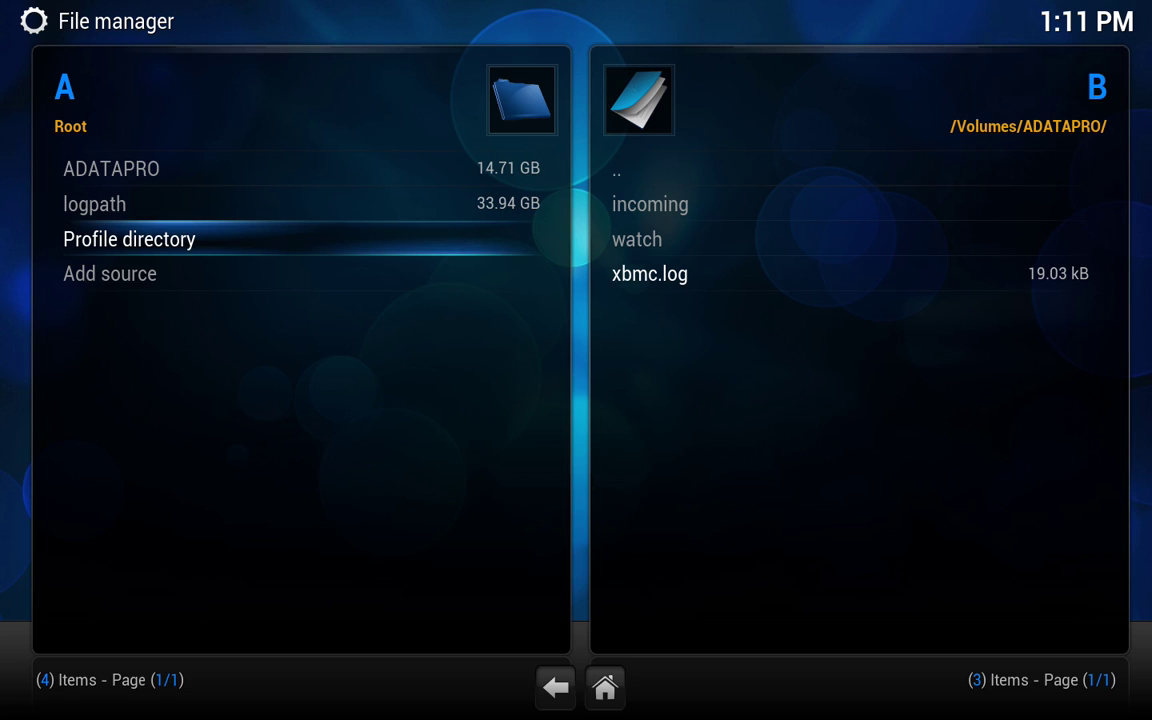
pyautogui.press('Escape')
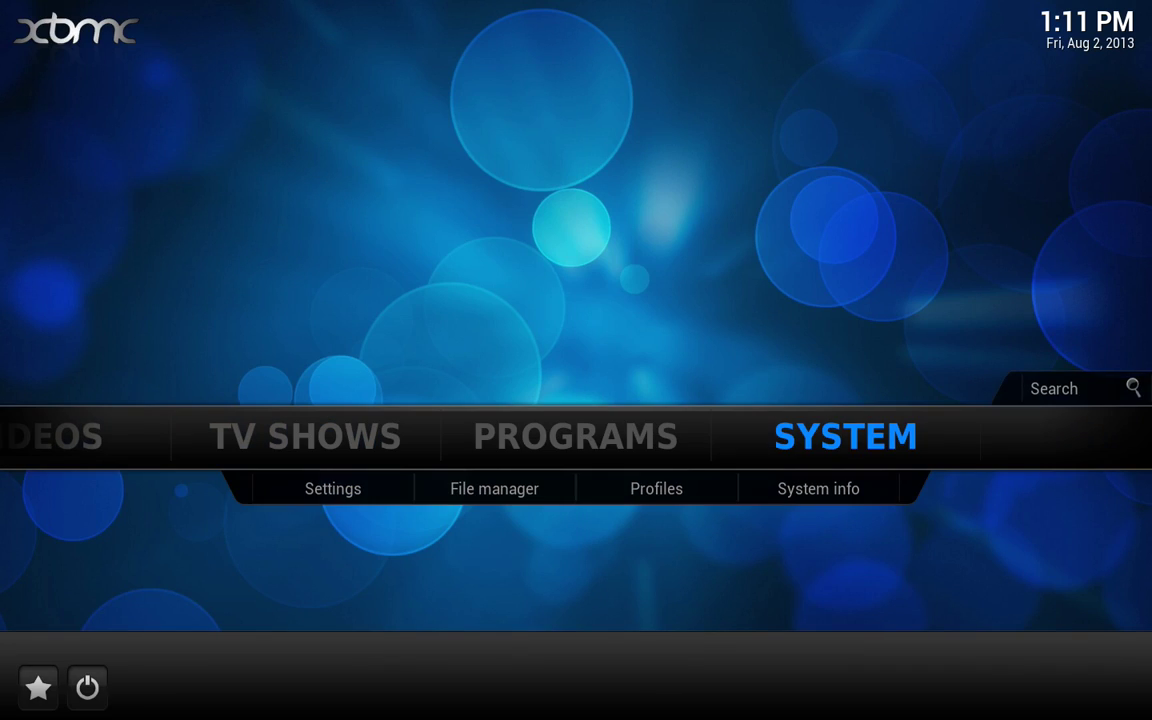